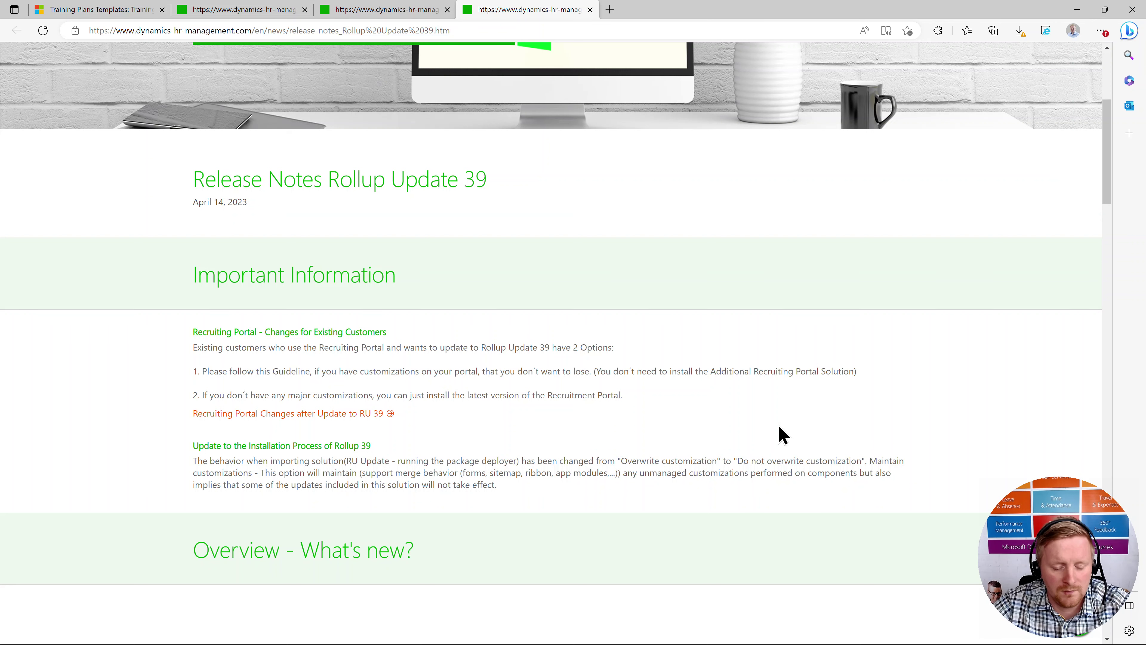
Switch to the running PowerPoint slide show and advance to the Dynamics 365 Human Resources F&O Integration slide
key("super")
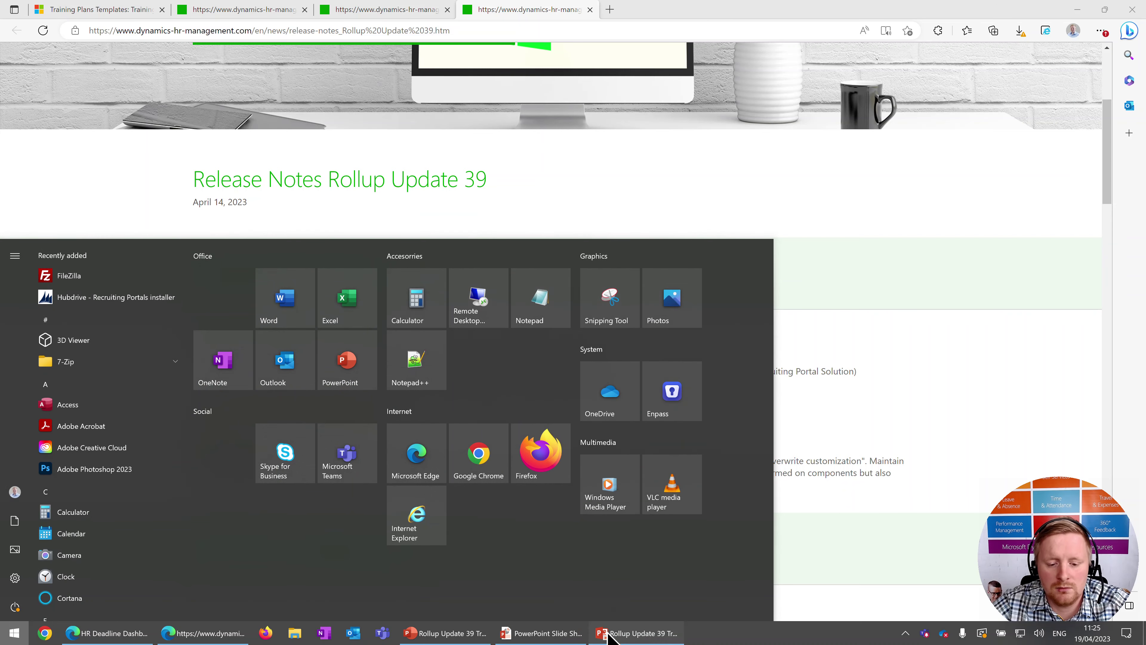
left_click(605, 629)
left_click(555, 302)
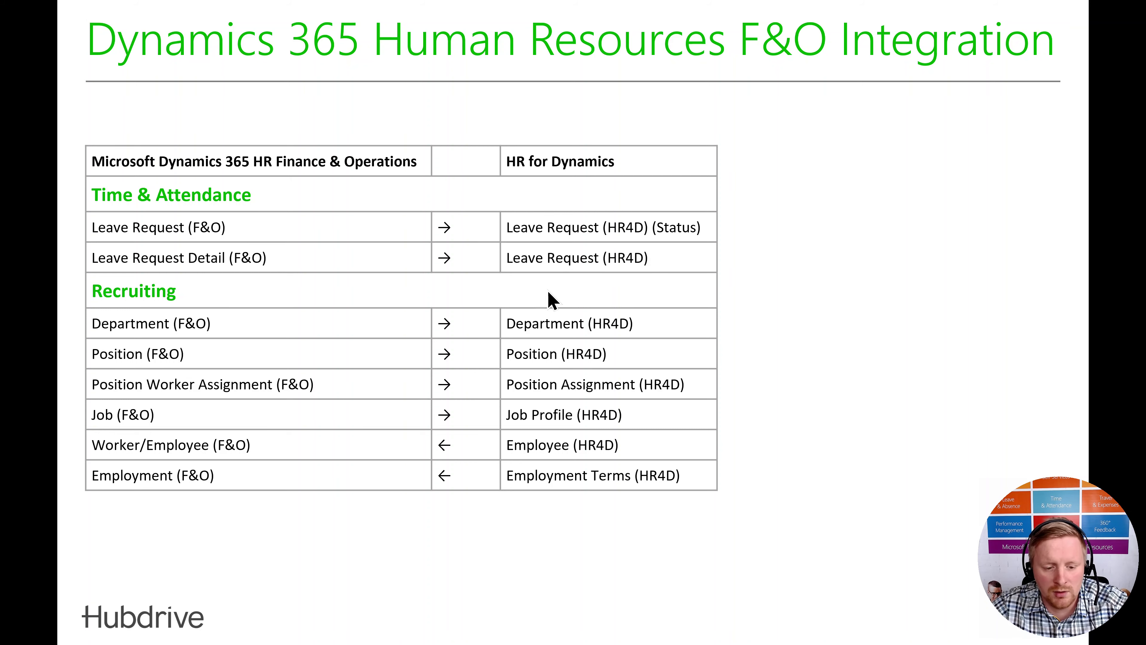
Return to the HR Management website in the browser and open the F&O Integration page among the E-Learning Technical Resources
key("super")
left_click(203, 634)
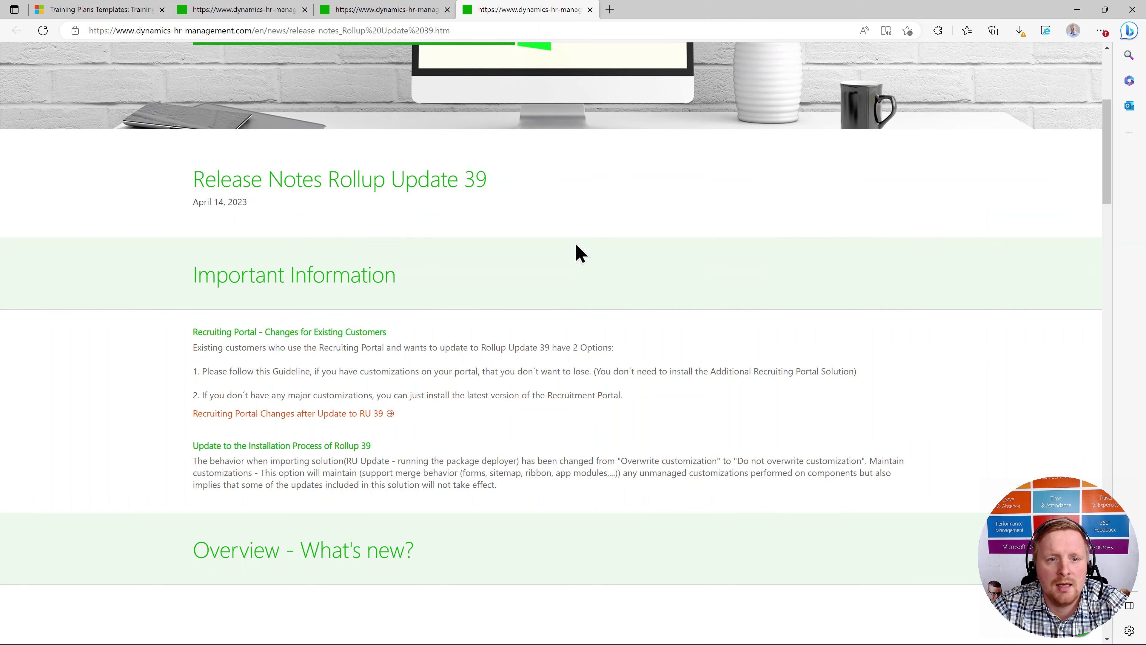
scroll(632, 235, "up", 6)
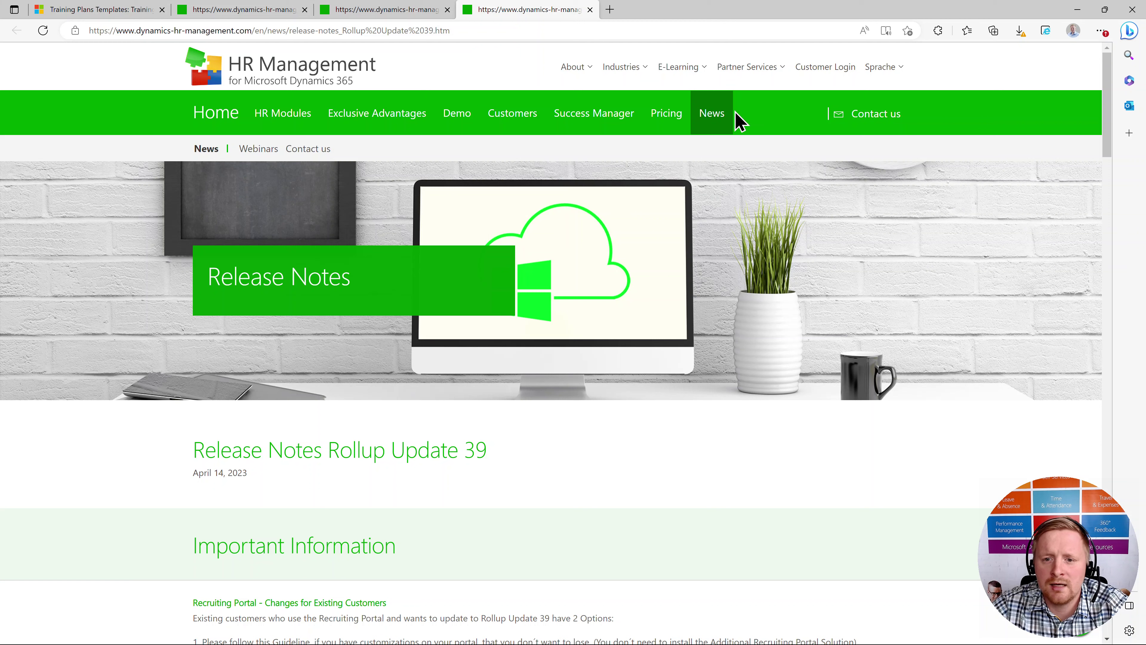
mouse_move(696, 75)
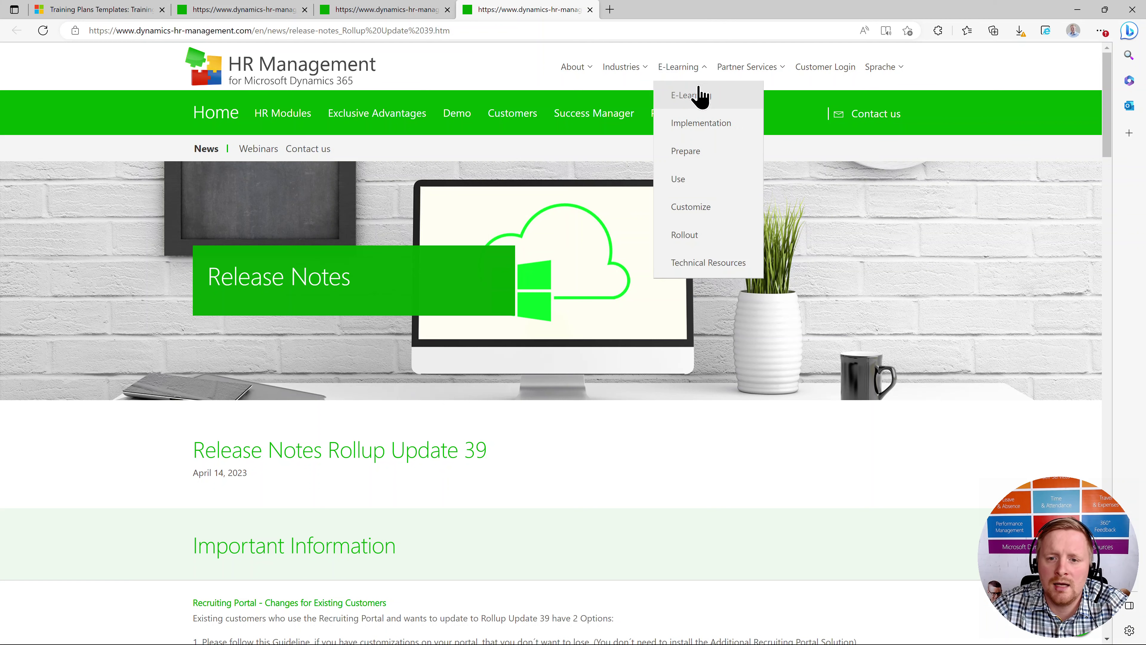
left_click(697, 94)
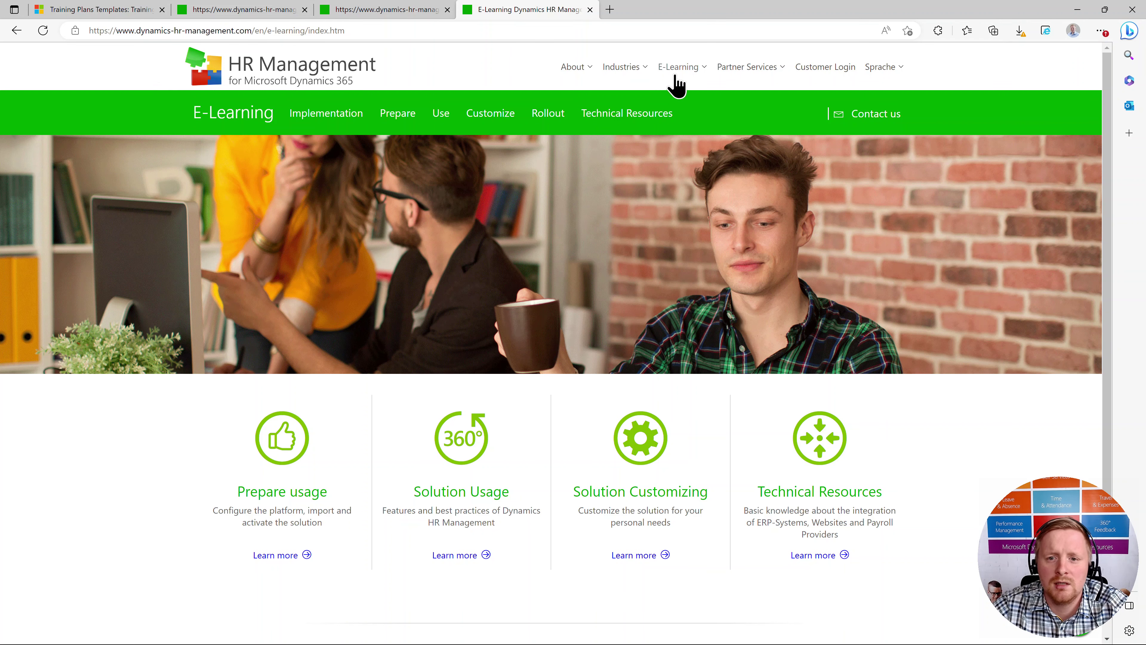
left_click(640, 115)
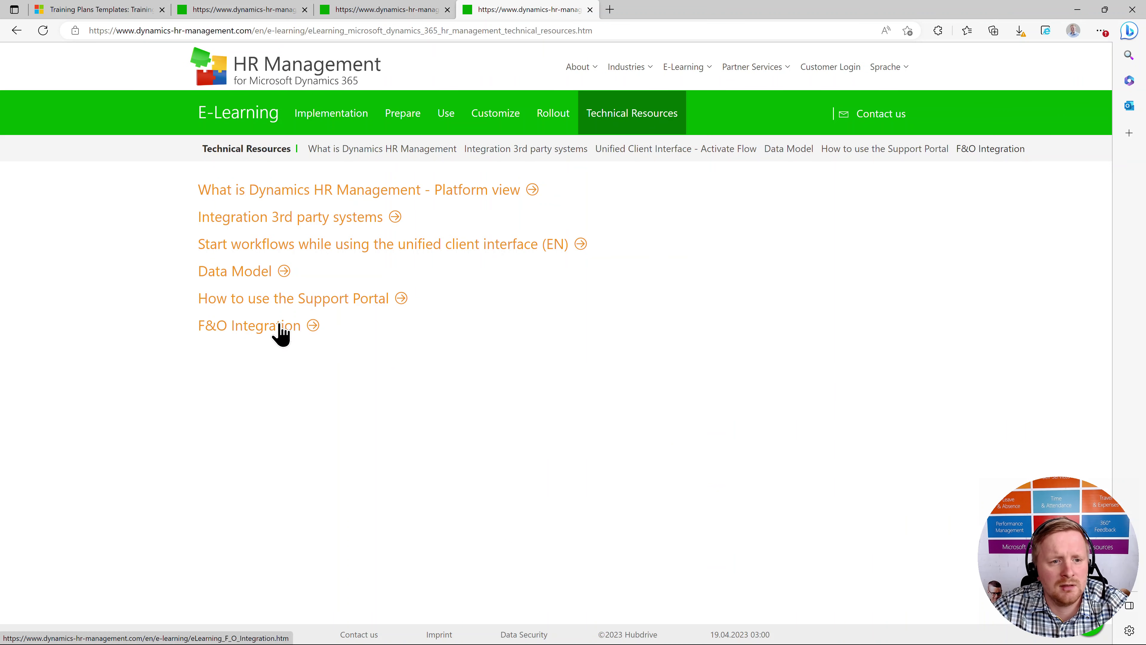
left_click(259, 334)
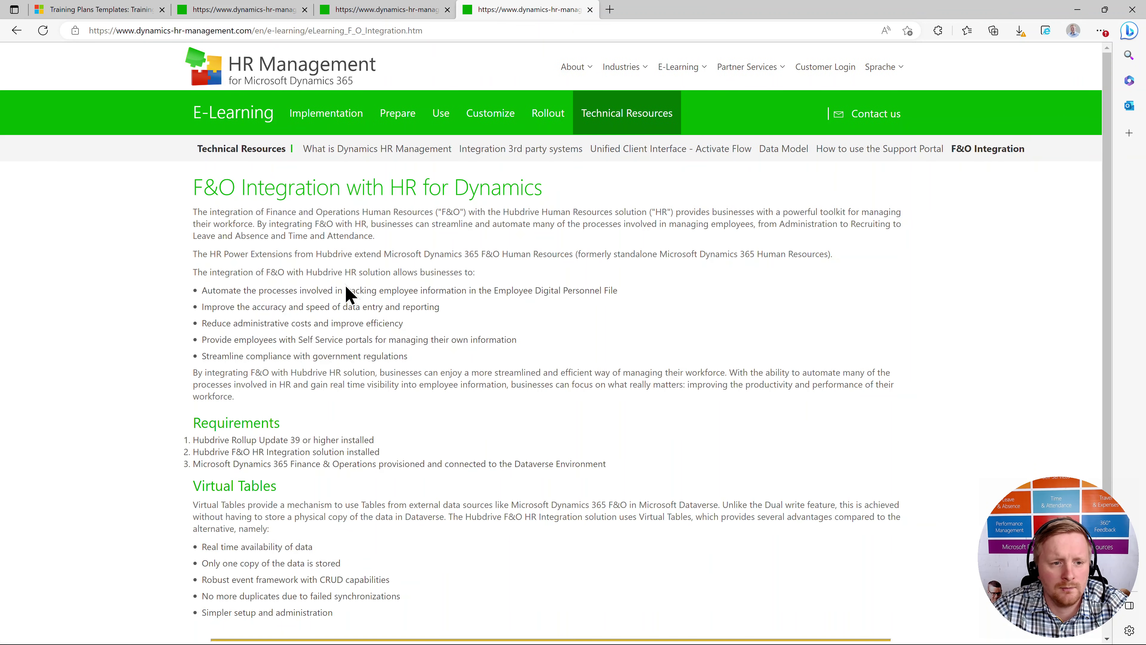
Review the F&O Integration page, including its requirements, virtual tables section and links to further documentation
scroll(334, 292, "down", 2)
scroll(333, 293, "down", 2)
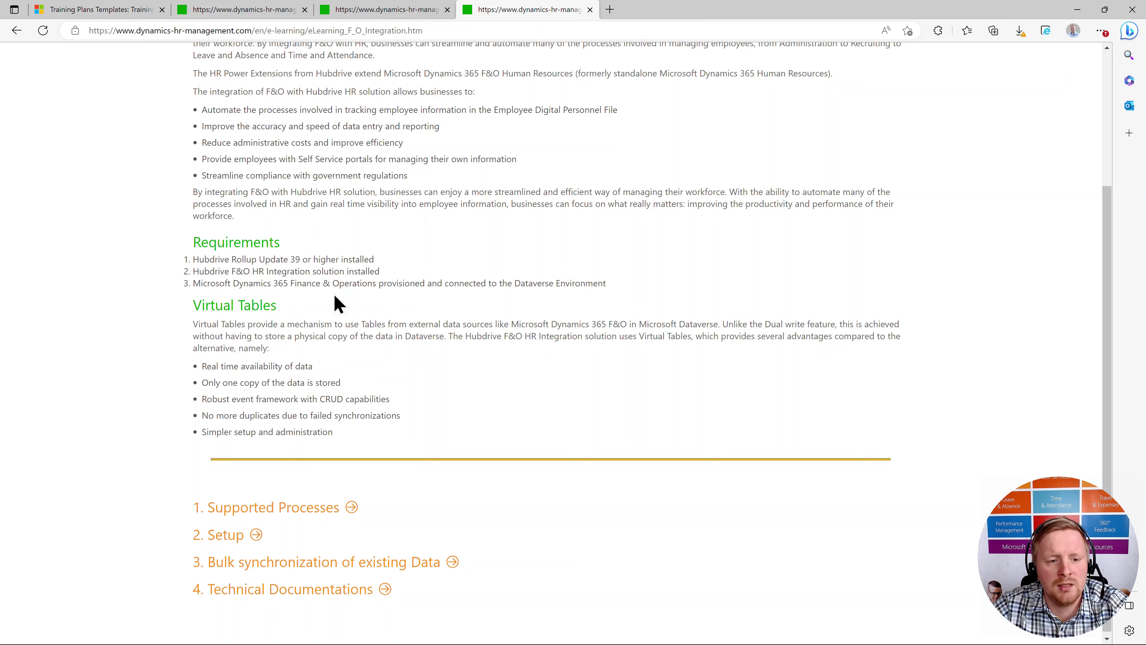
scroll(335, 302, "up", 4)
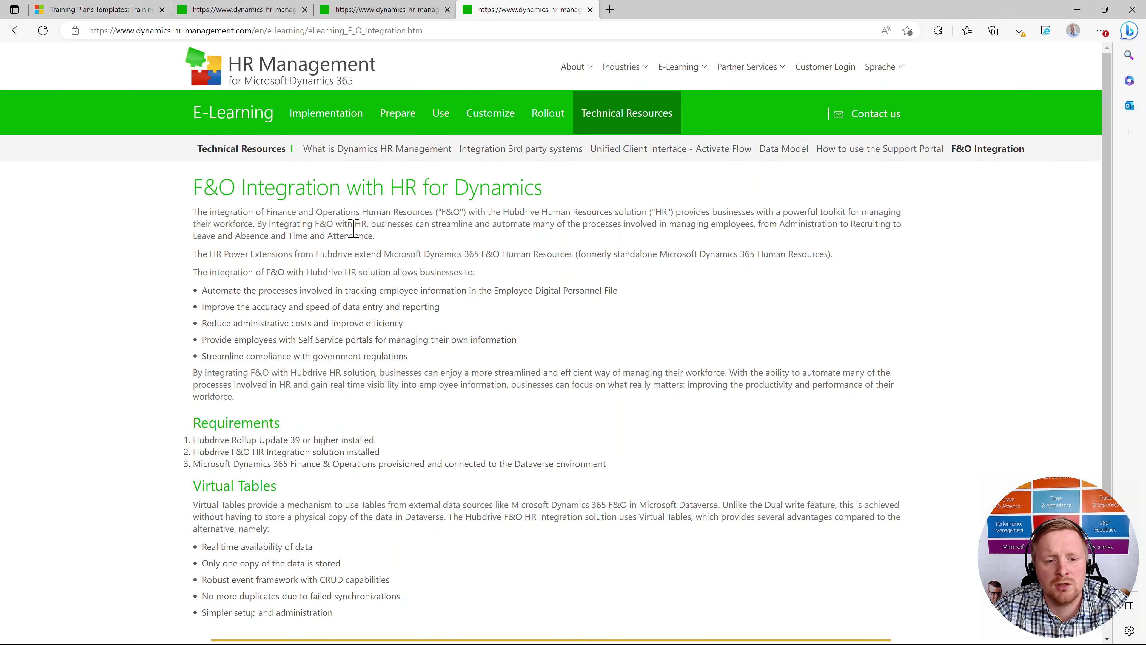
scroll(341, 318, "down", 3)
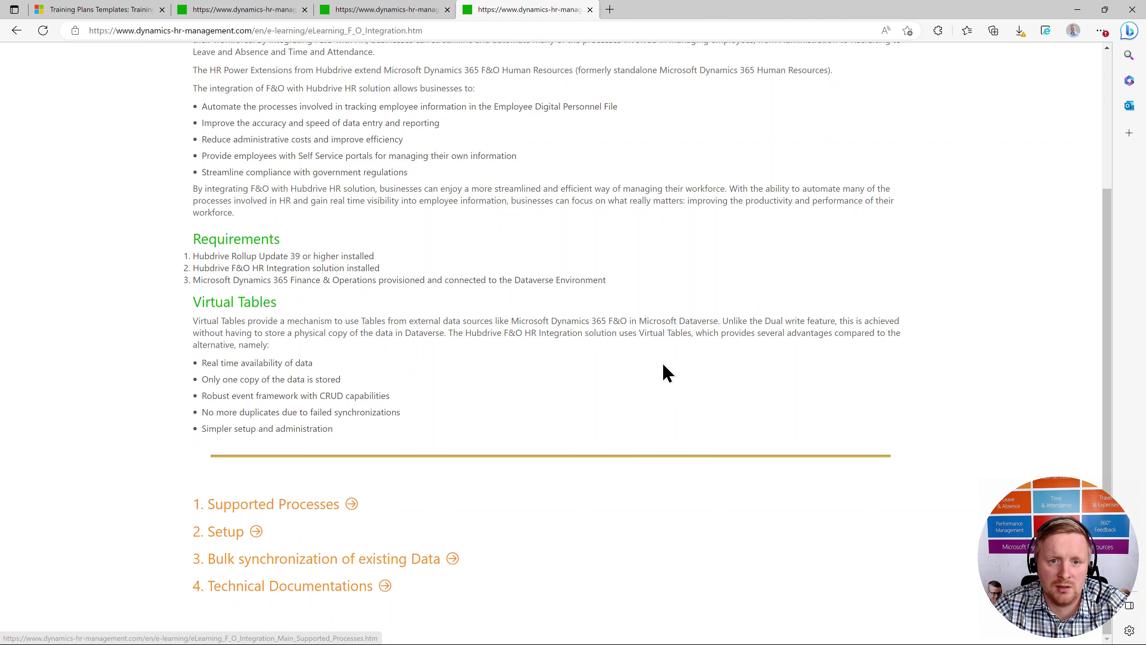
scroll(672, 351, "up", 2)
scroll(671, 351, "up", 3)
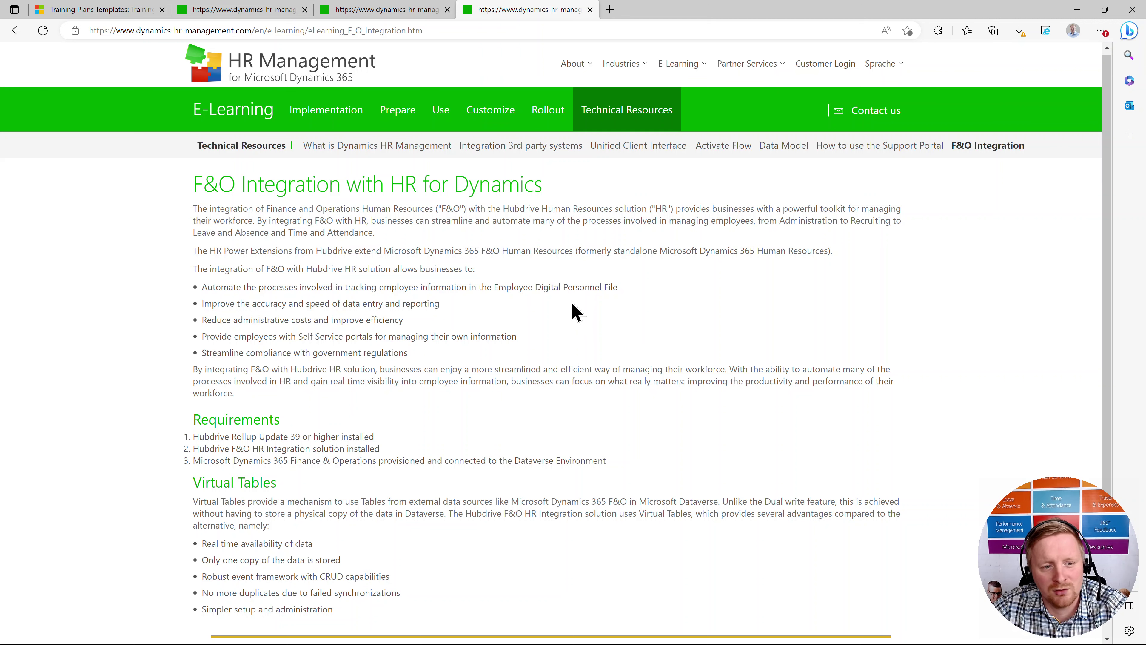
Switch back to the PowerPoint slide show and advance to the Complete Translation of HR for Dynamics slide
key("super")
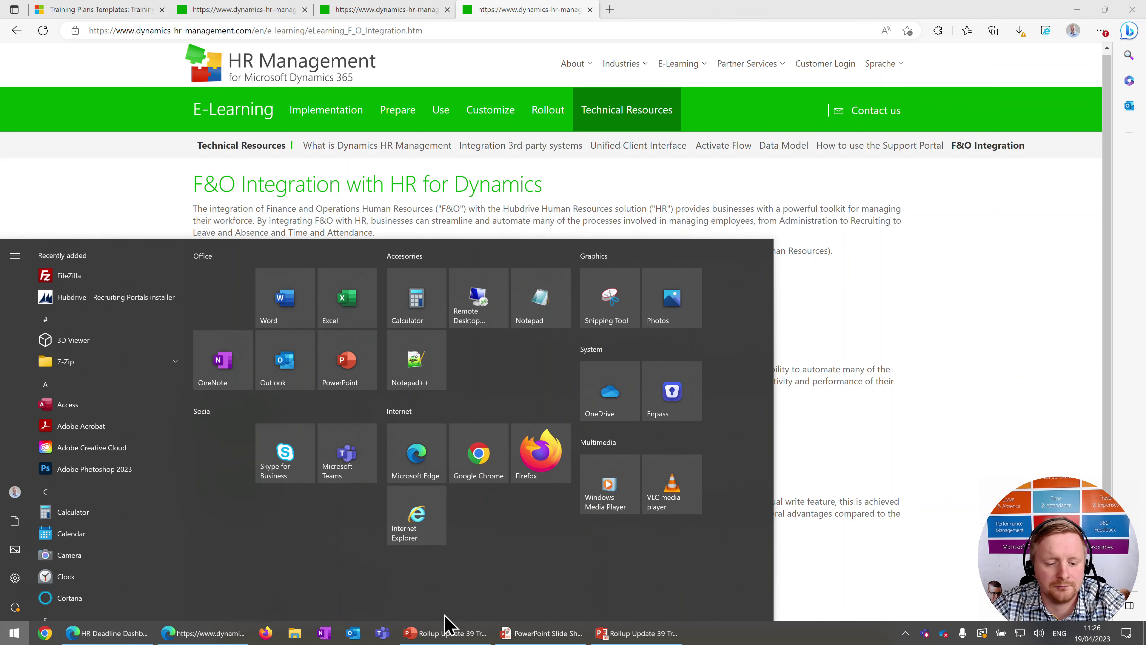
left_click(526, 634)
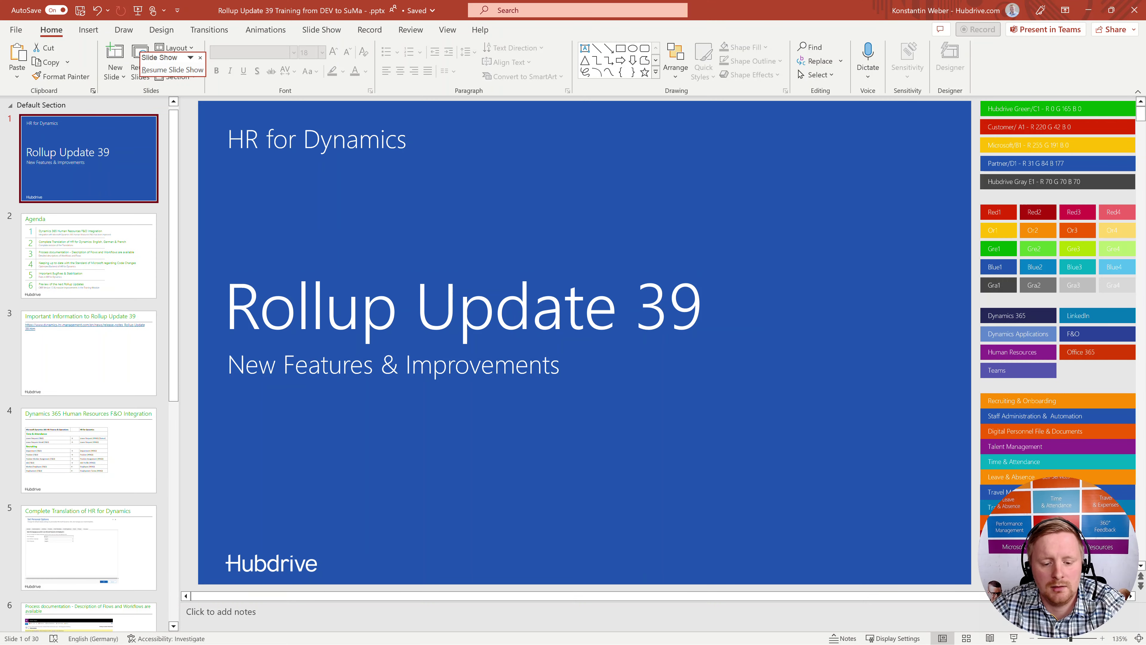
key("super")
left_click(526, 635)
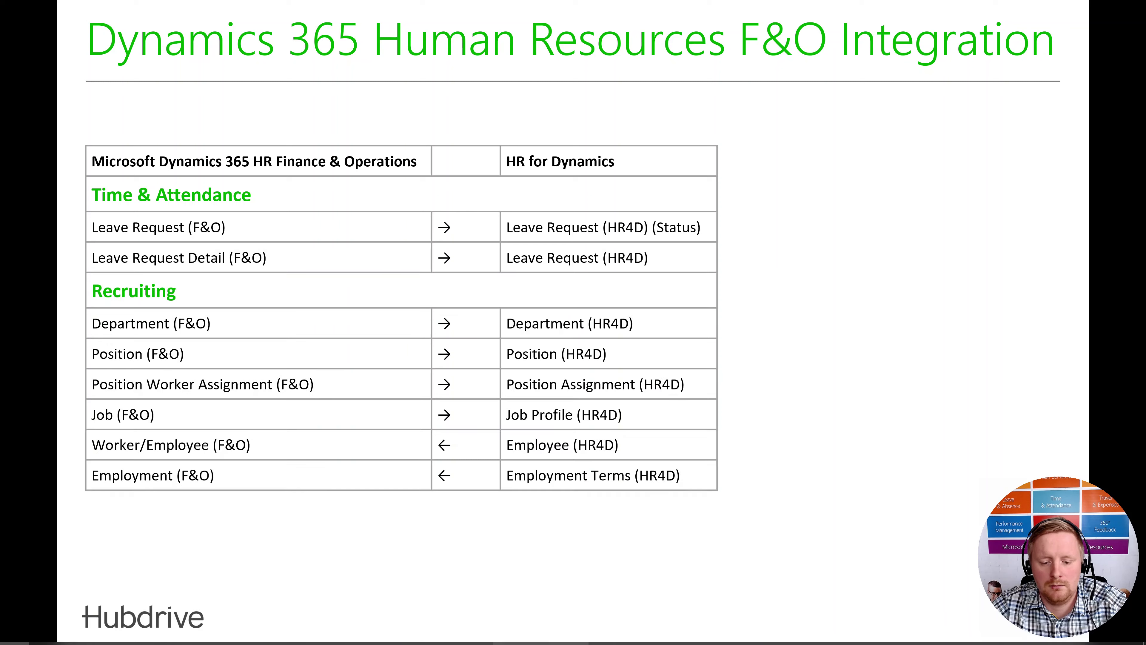
left_click(626, 453)
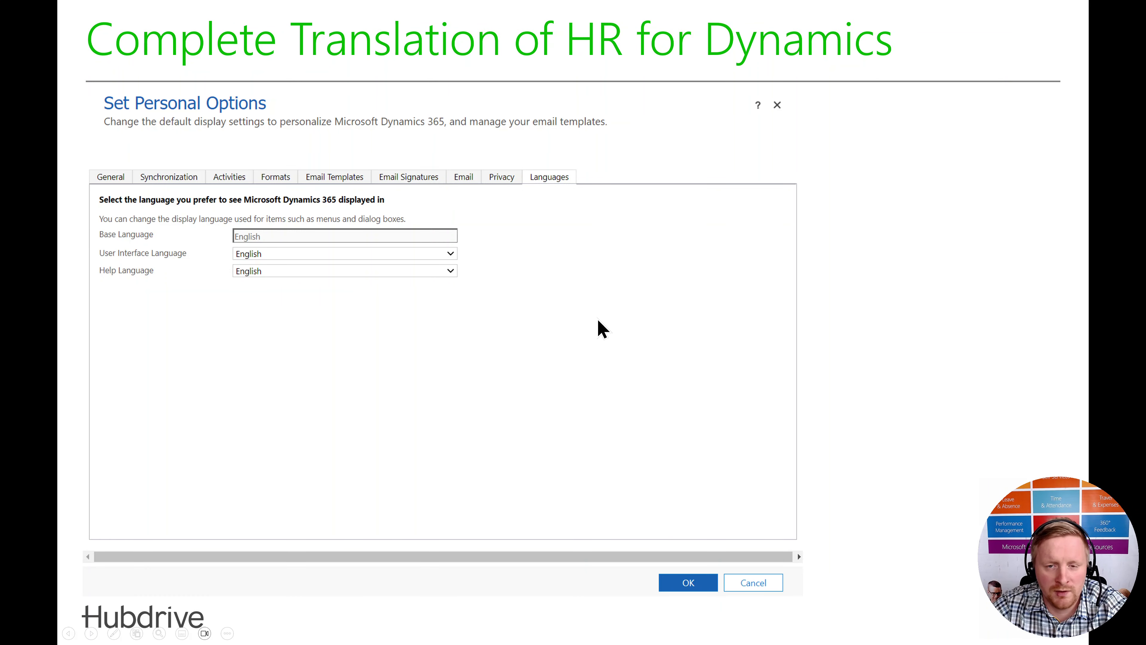
Switch to the Dynamics 365 HR HUB window, view the language options in the personalization settings, and close them without changes
key("super")
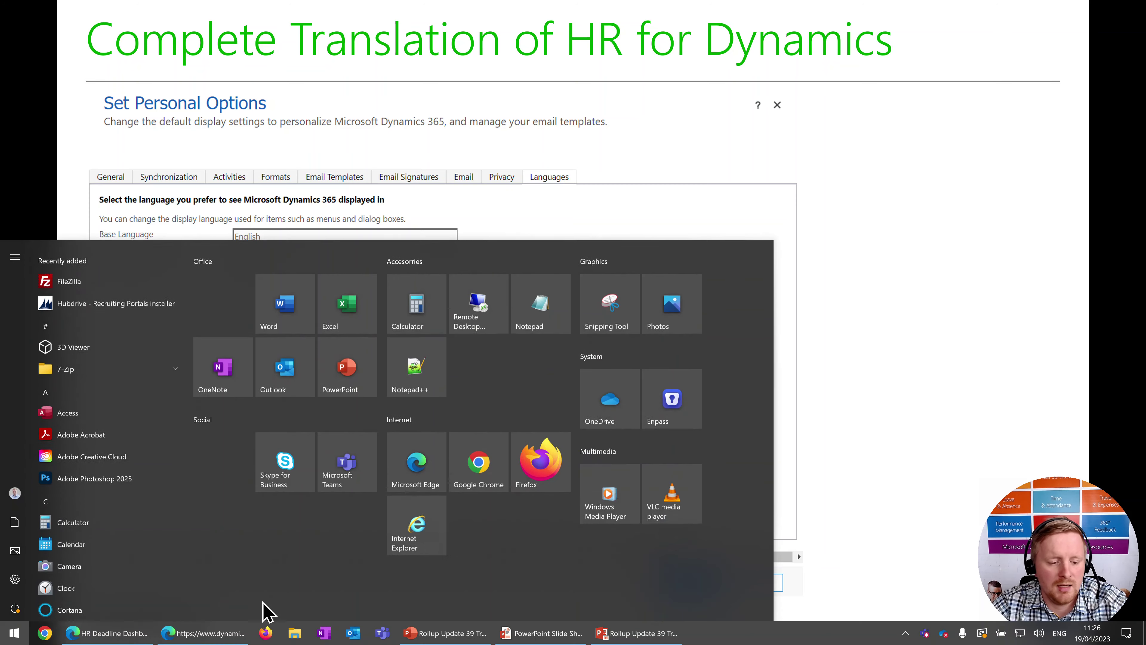
left_click(183, 640)
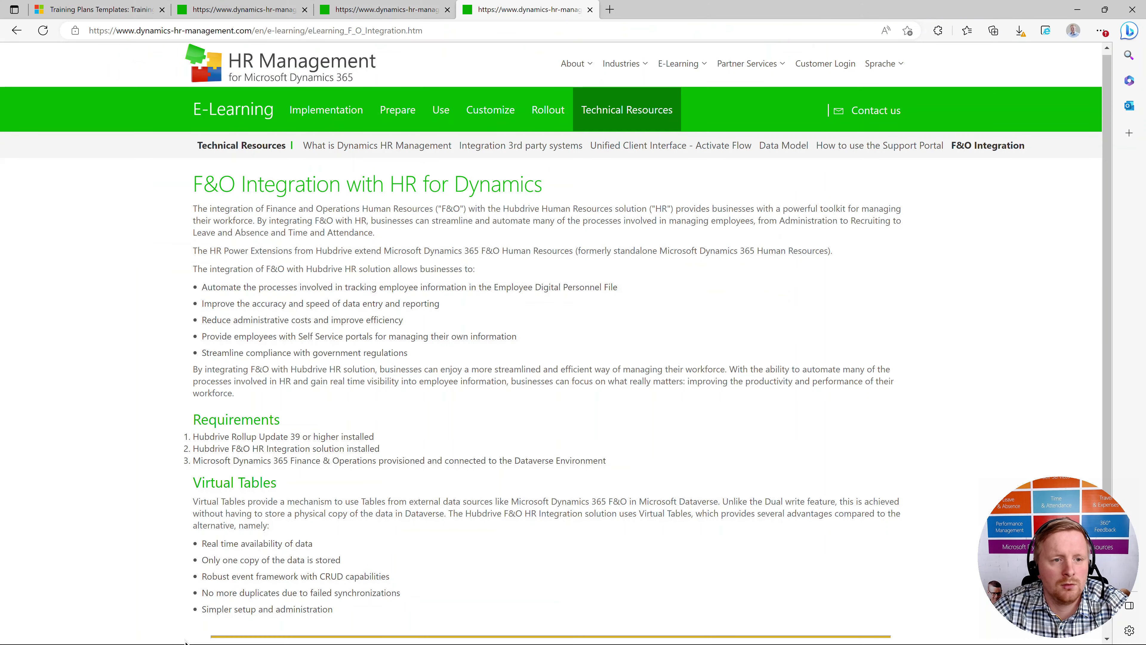
key("super")
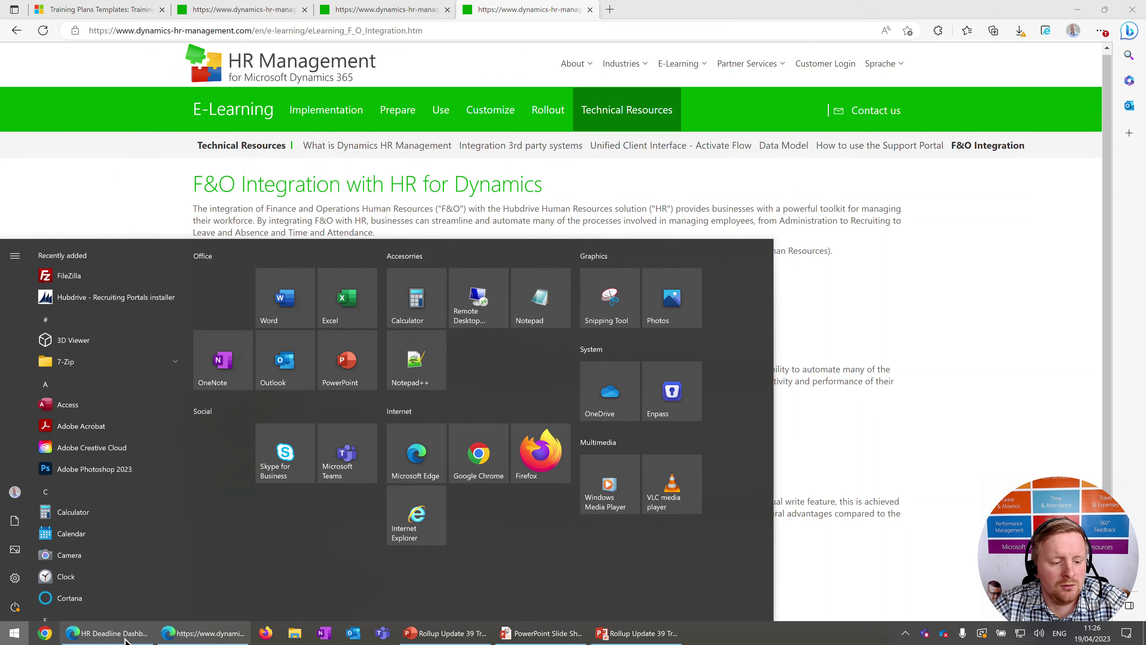
left_click(109, 634)
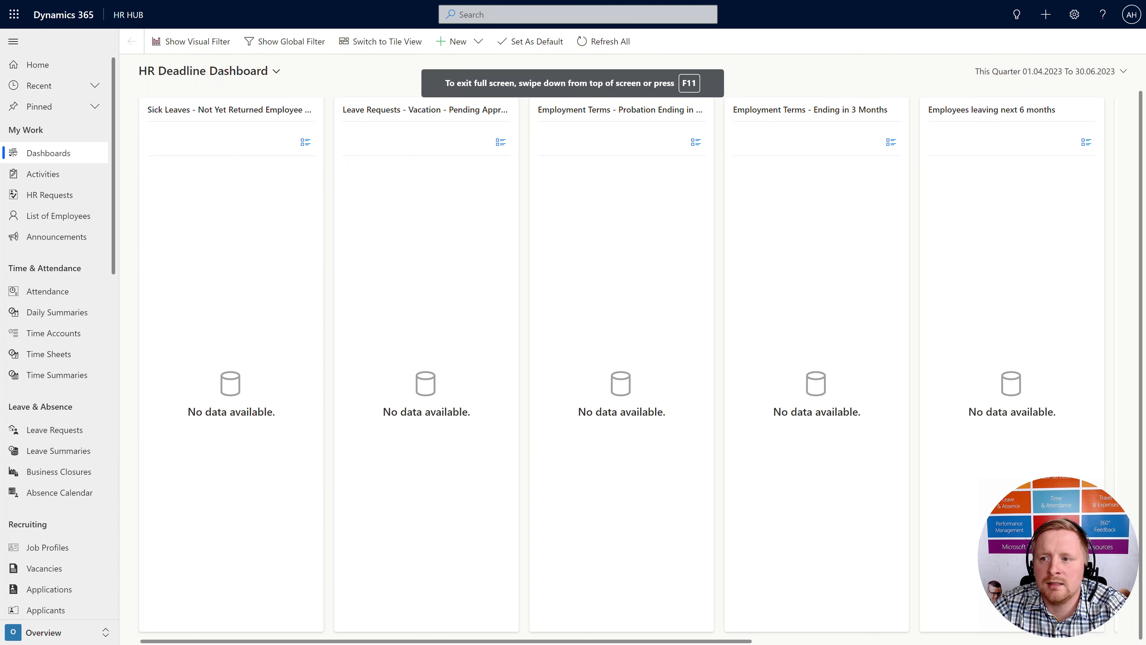
left_click(1074, 14)
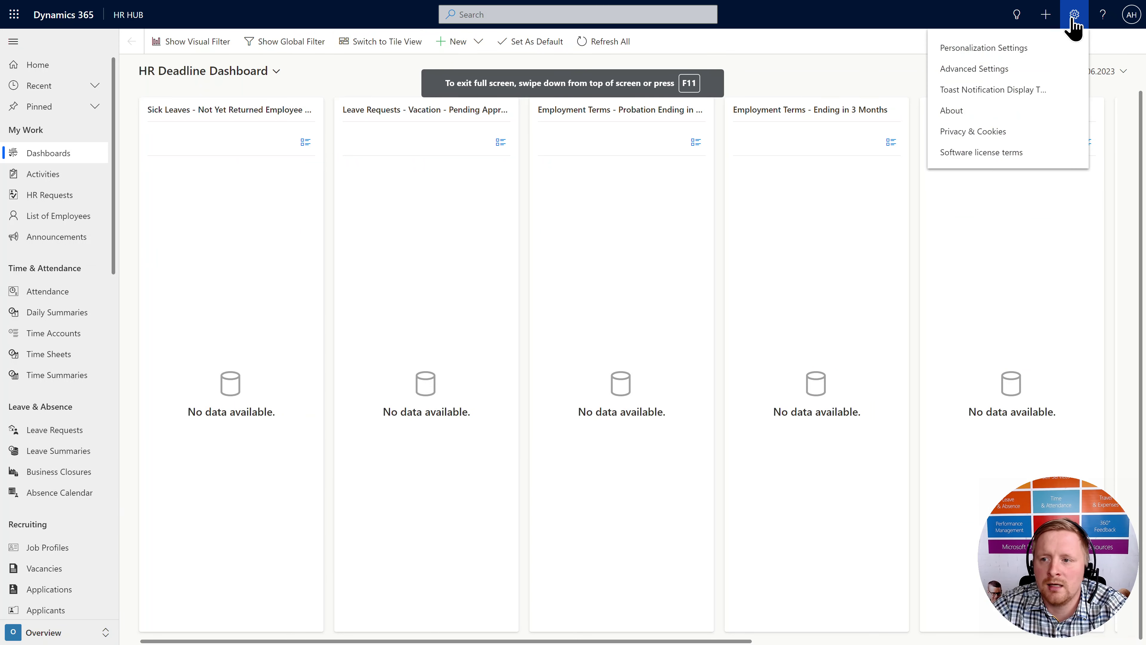
left_click(993, 49)
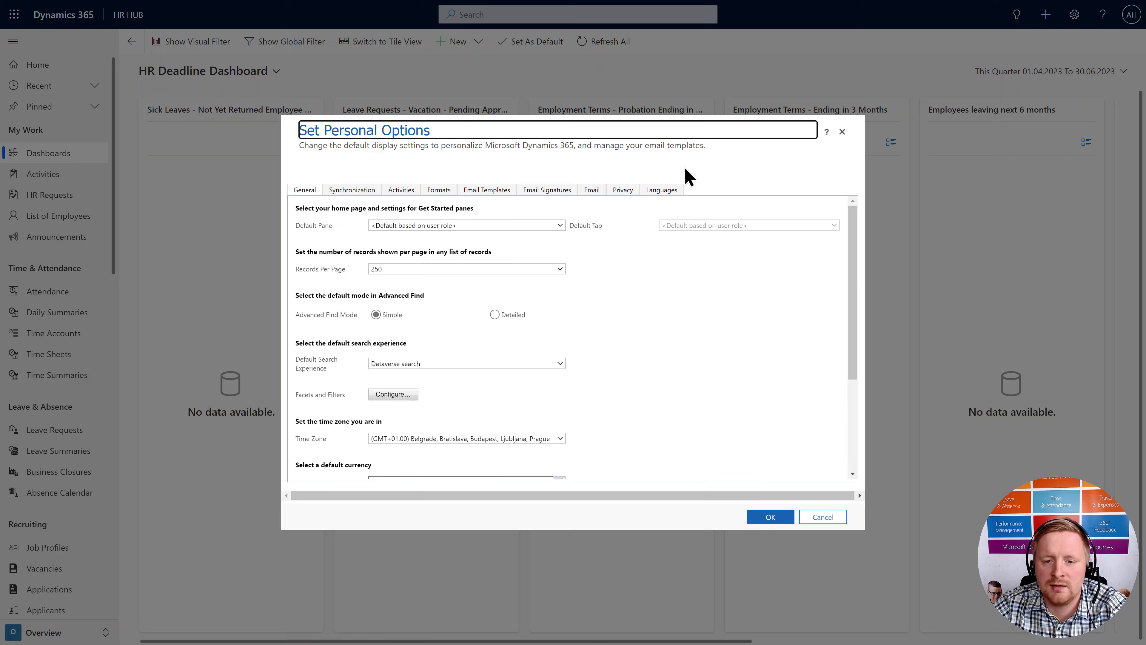
left_click(654, 191)
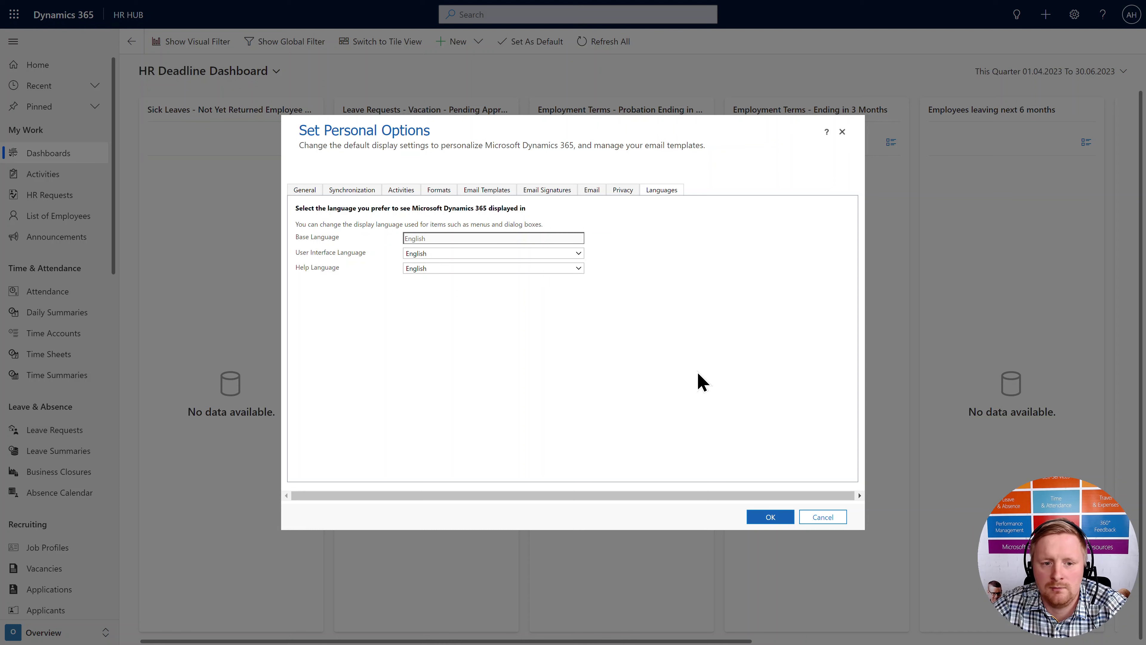
left_click(823, 519)
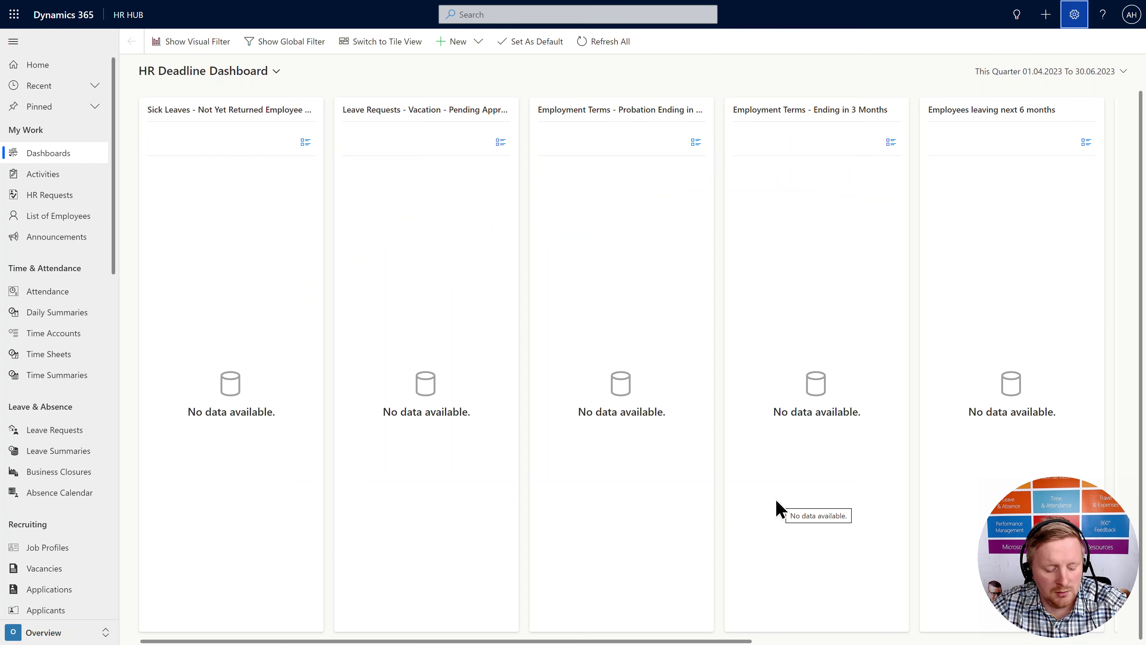
Return to the PowerPoint slide show and advance to the slide on process documentation for flows and workflows
key("super")
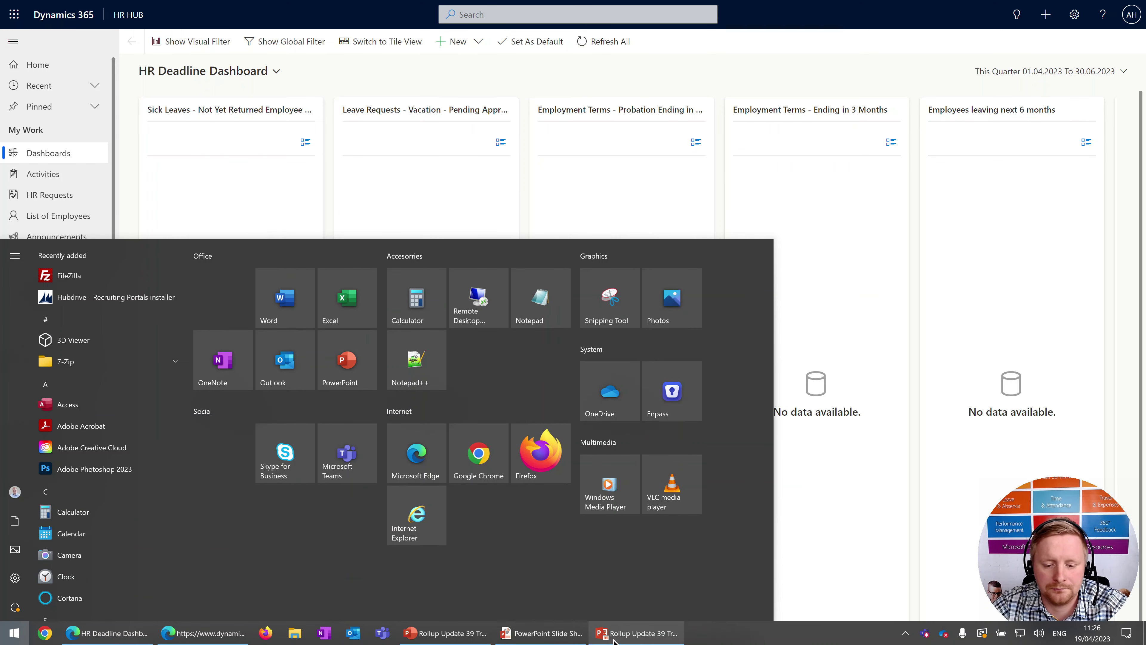
left_click(614, 634)
left_click(469, 420)
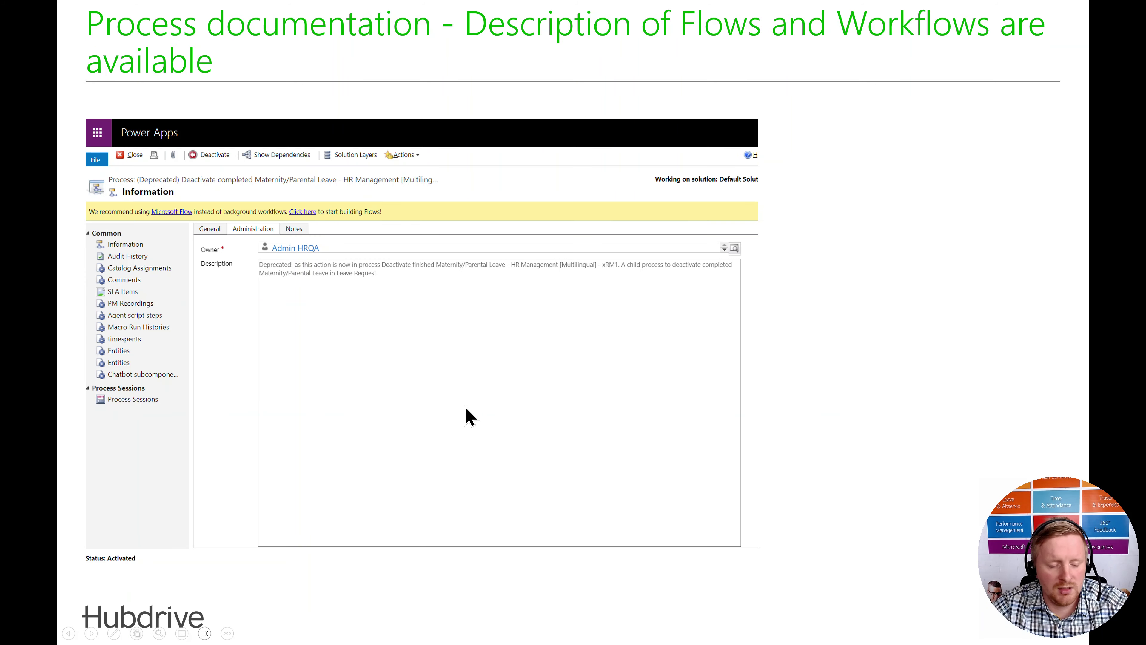
Switch to the Dynamics 365 HR HUB and open the Processes list of the Process Center in the advanced settings
key("super")
left_click(126, 635)
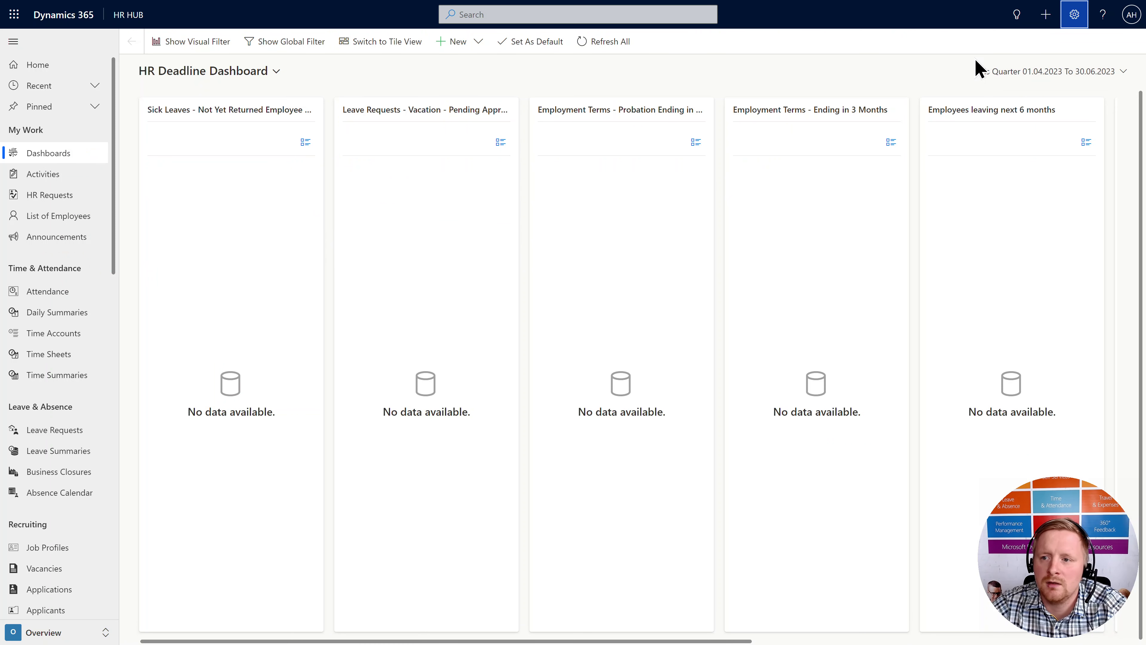
left_click(1076, 17)
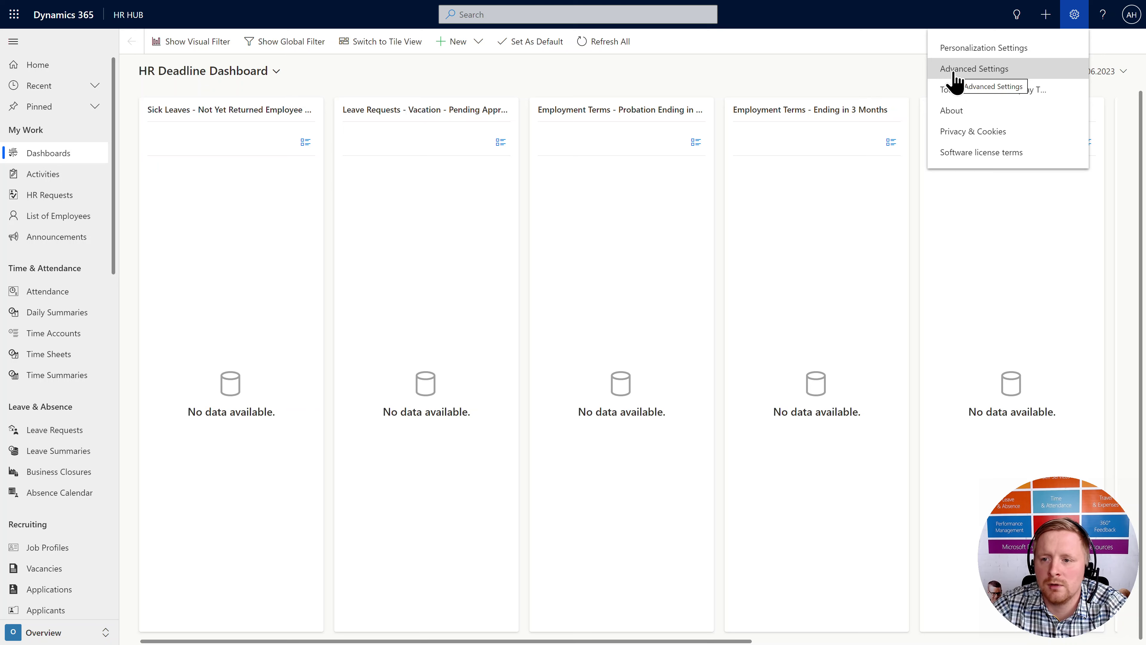
left_click(956, 80)
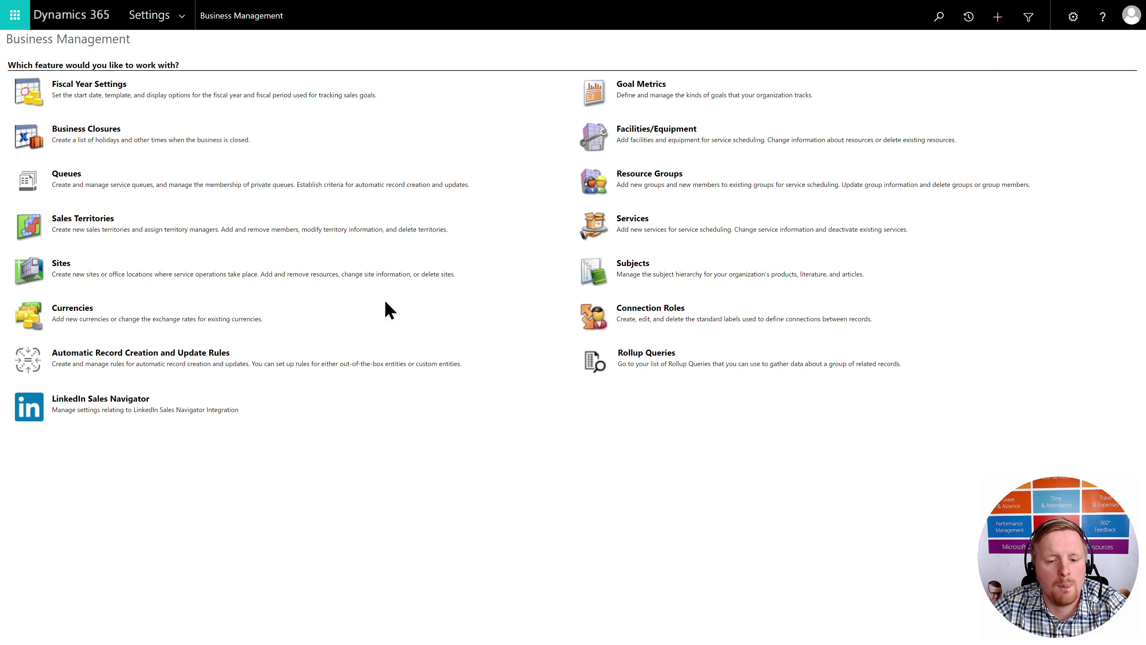
left_click(183, 18)
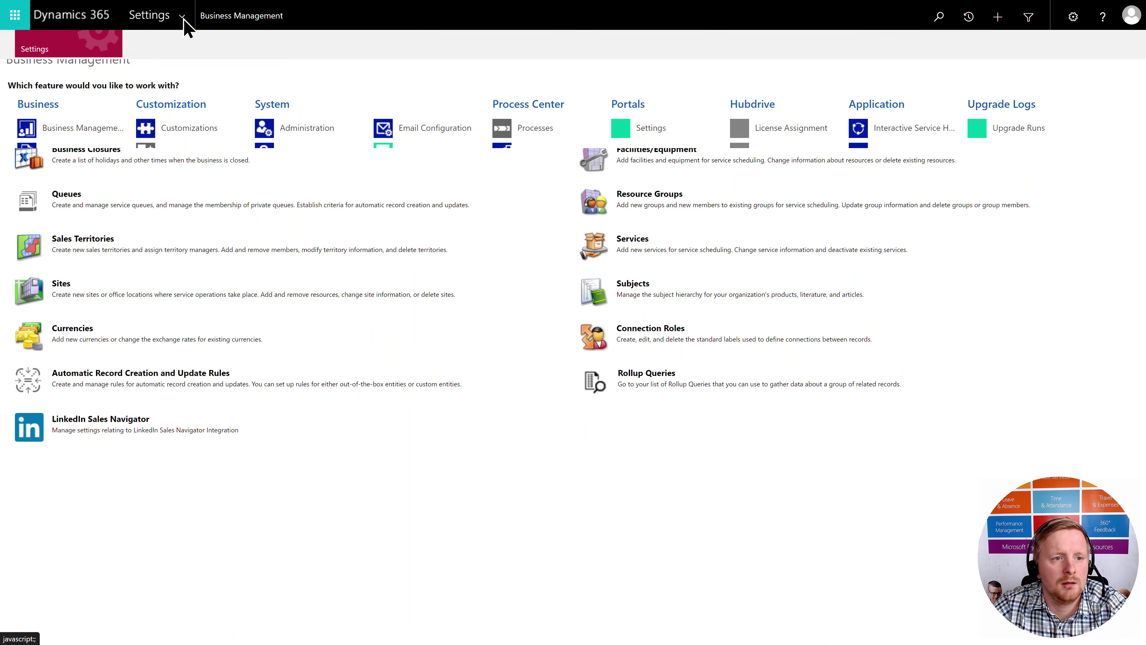
left_click(546, 136)
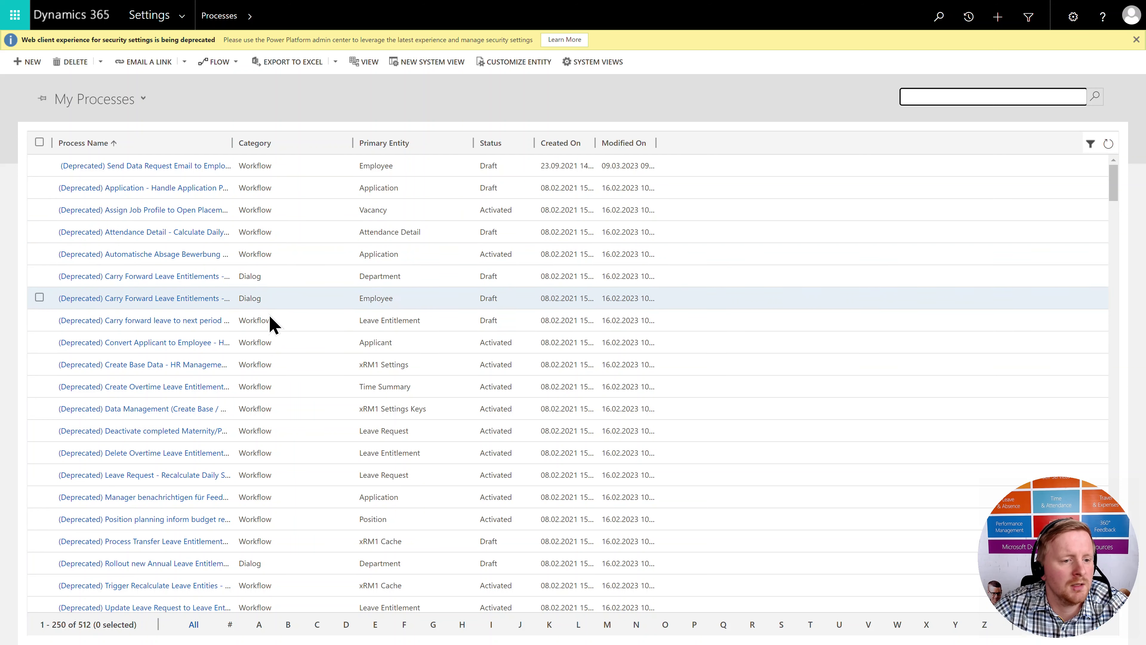
Find the Absence Approval - HR Management [Multilingual] workflow in My Processes and open its details
scroll(270, 329, "down", 3)
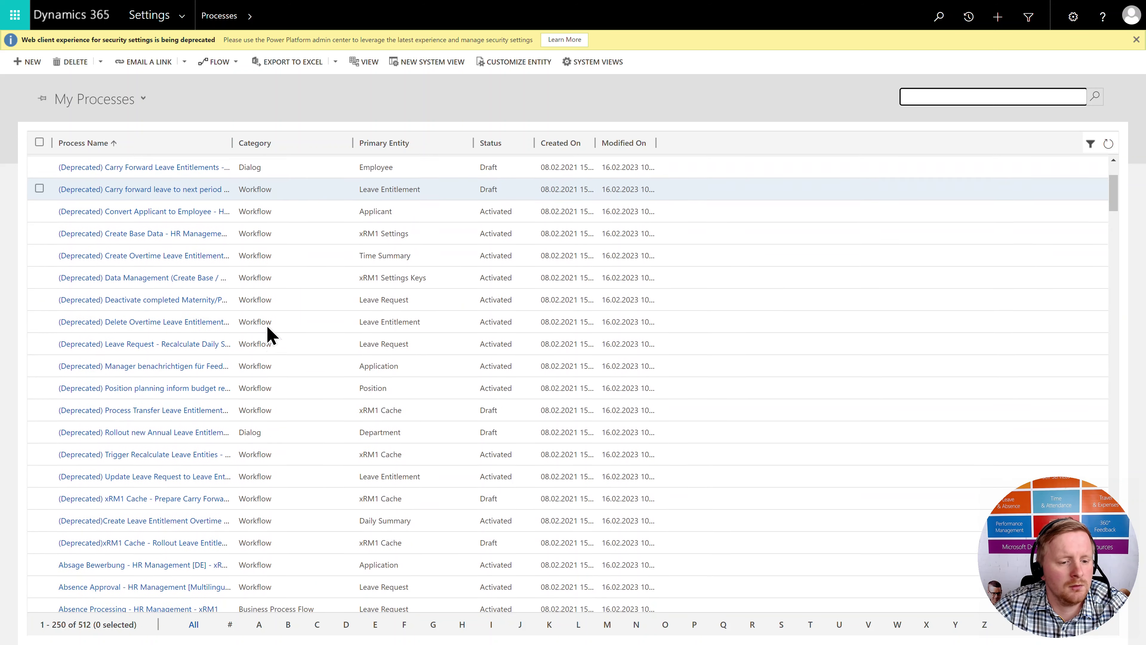
scroll(270, 337, "down", 3)
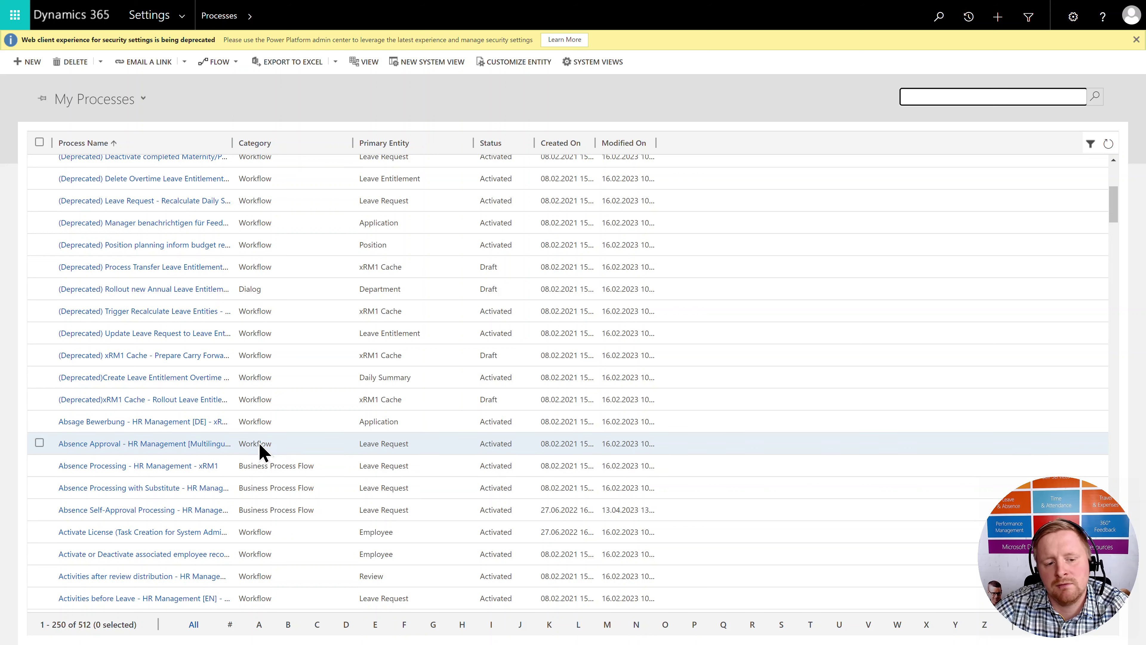
left_click(154, 447)
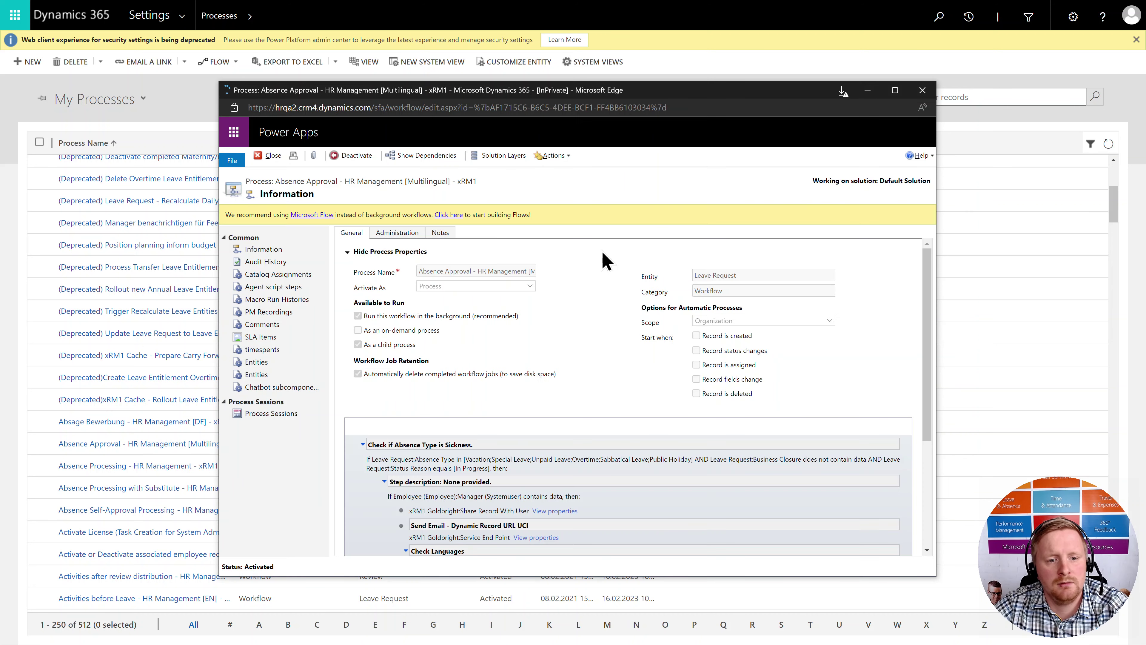
scroll(560, 271, "down", 1)
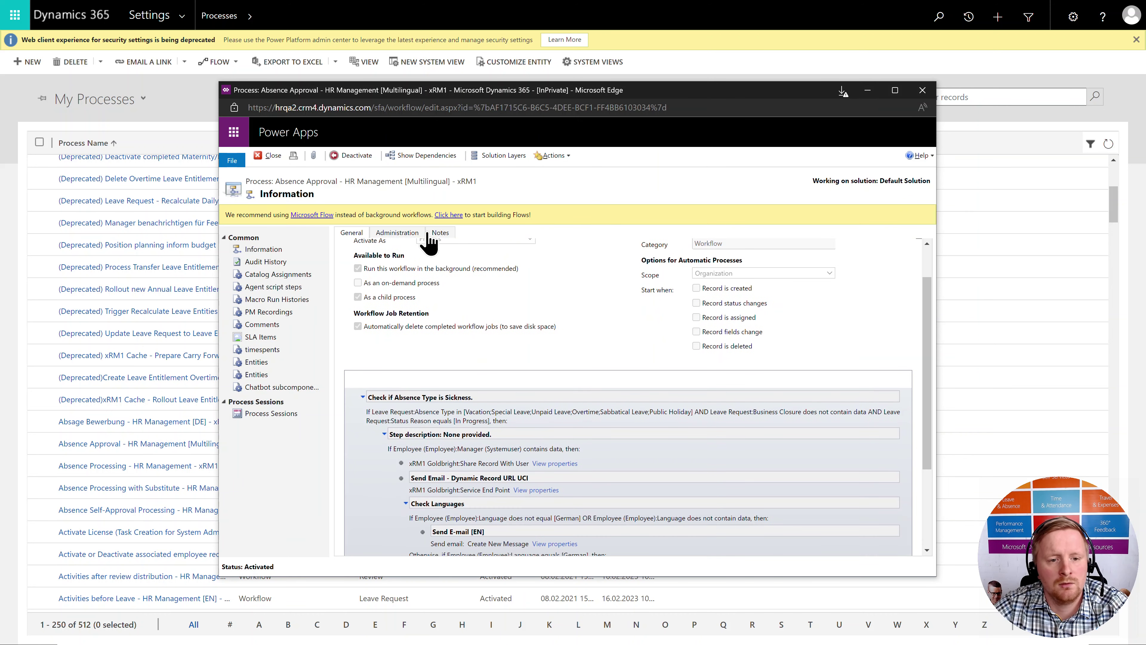
View the administration details and description of the Absence Approval - HR Management [Multilingual] process
left_click(380, 234)
left_click_drag(403, 271, 785, 301)
left_click(785, 302)
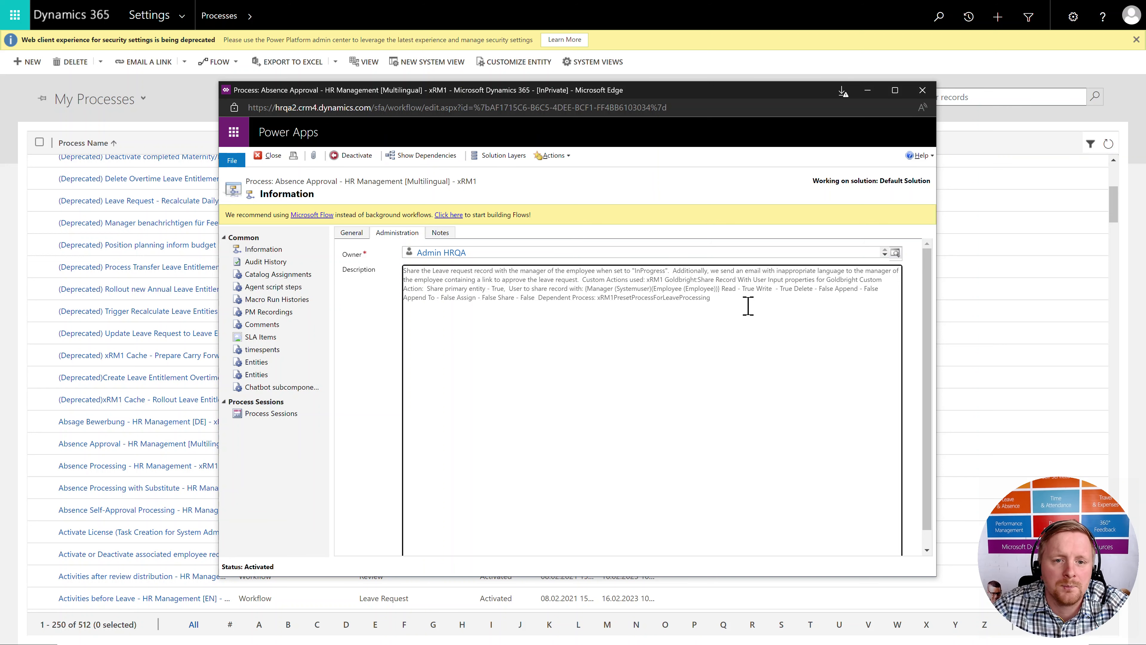
Switch to the Power Apps solutions and open the Carry Forward Leave Entitlement on Department flow from the Dynamics HR Management Flows solution
left_click(335, 19)
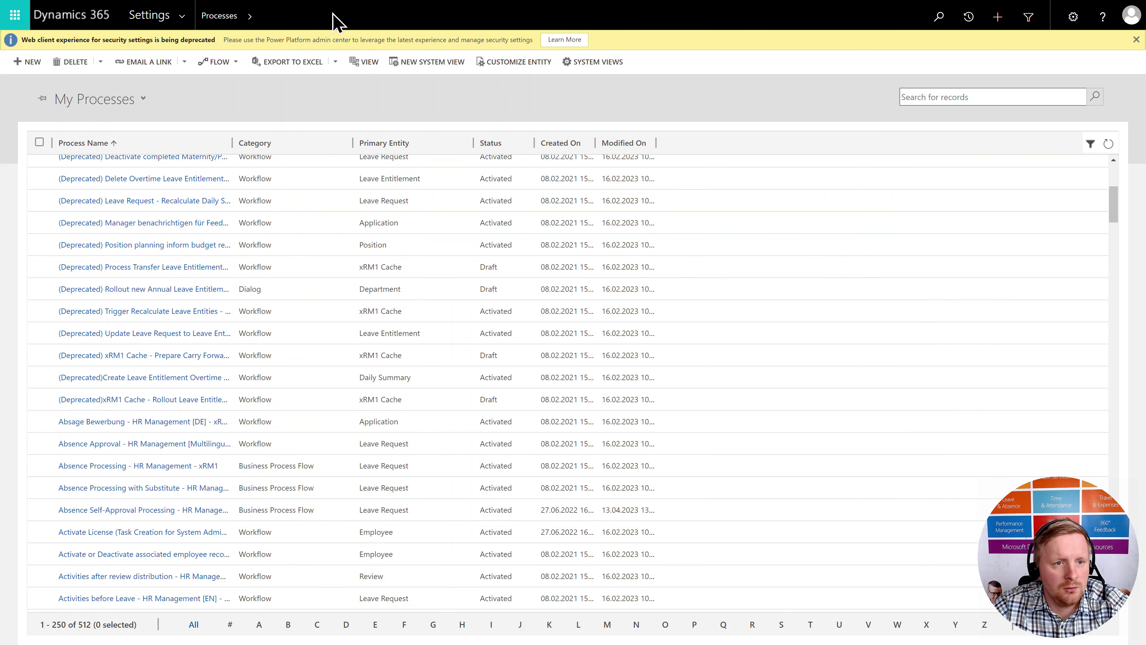
mouse_move(343, 8)
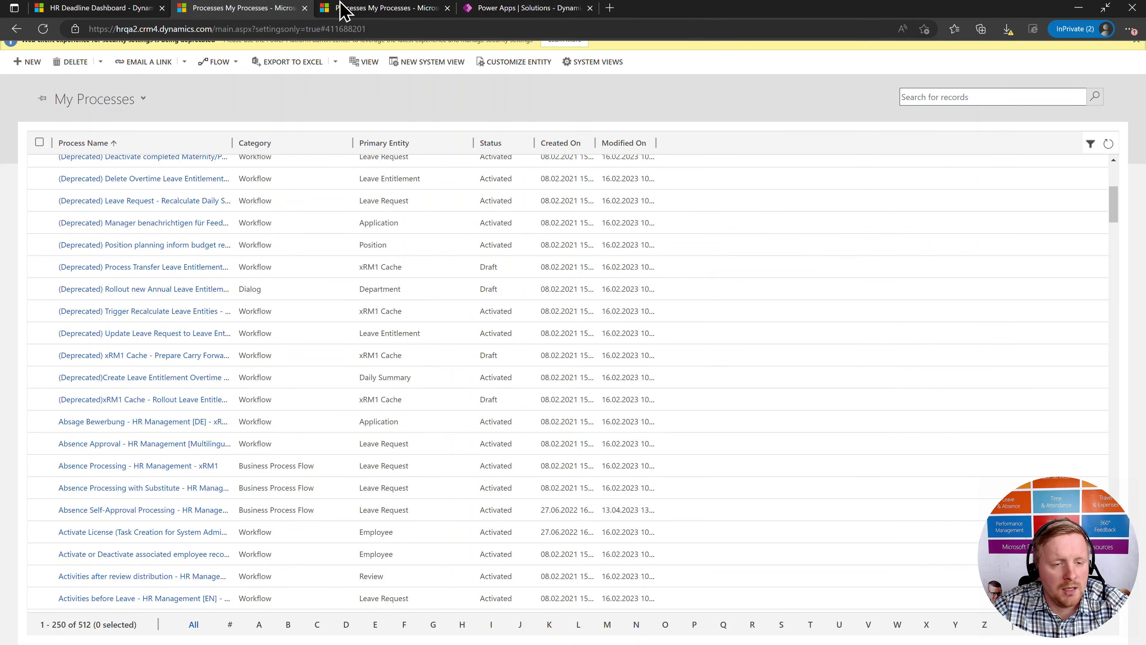
left_click(505, 9)
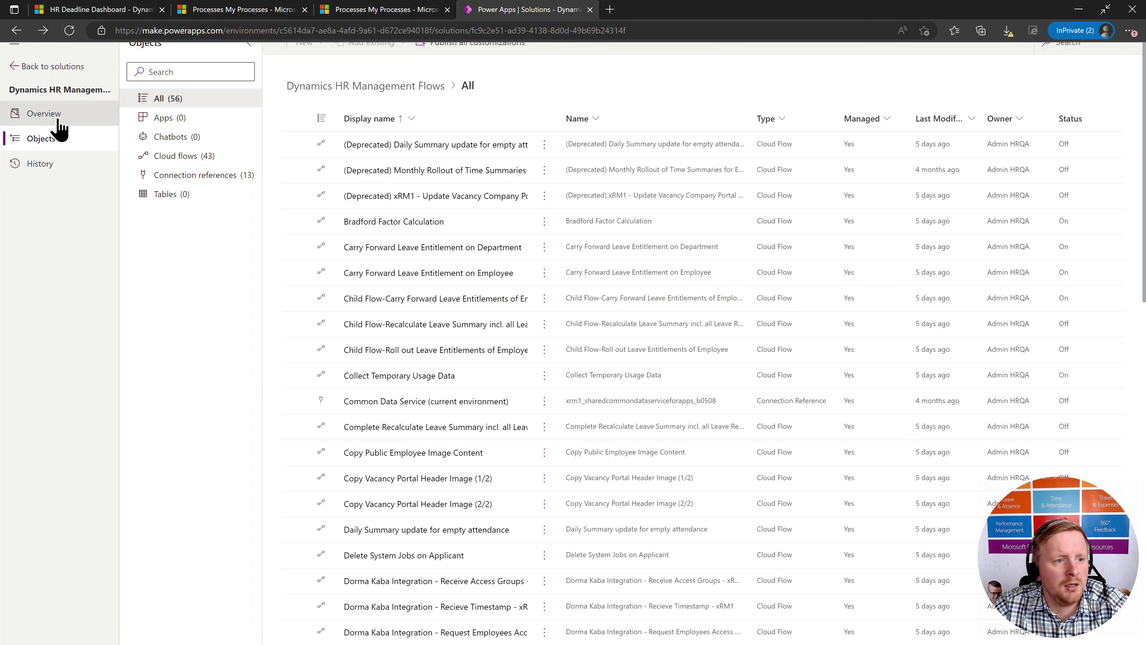
left_click(17, 67)
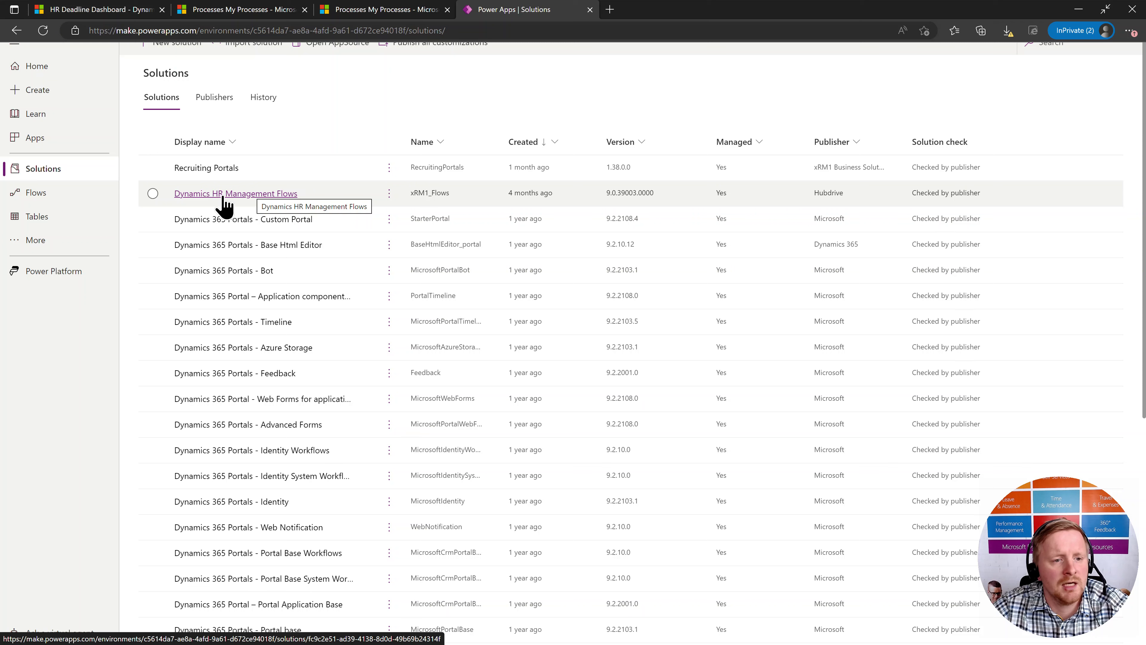
left_click(270, 199)
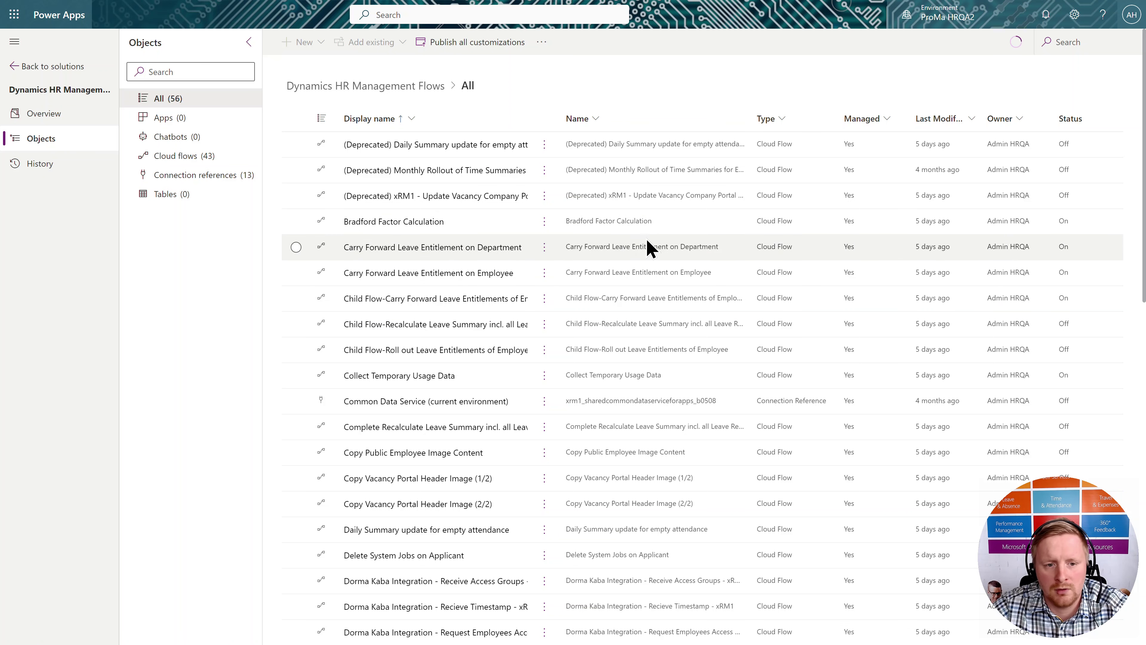
left_click(420, 249)
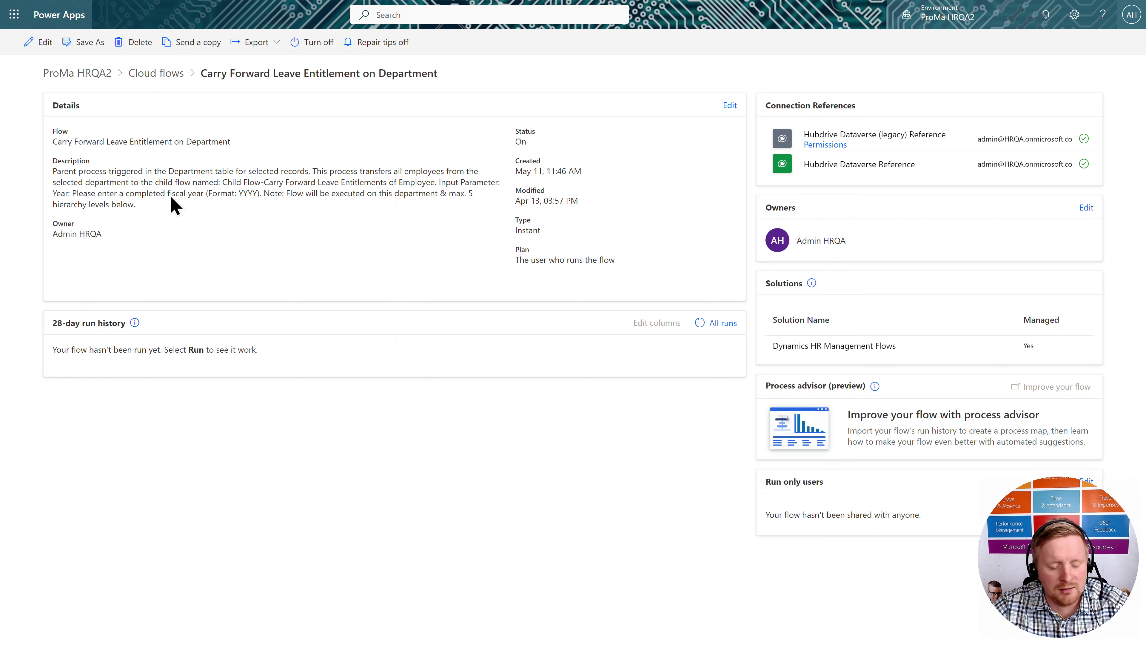
Return to the PowerPoint slide show and advance to the slide on keeping up to date with Microsoft's standard for code changes
key("super")
left_click(330, 550)
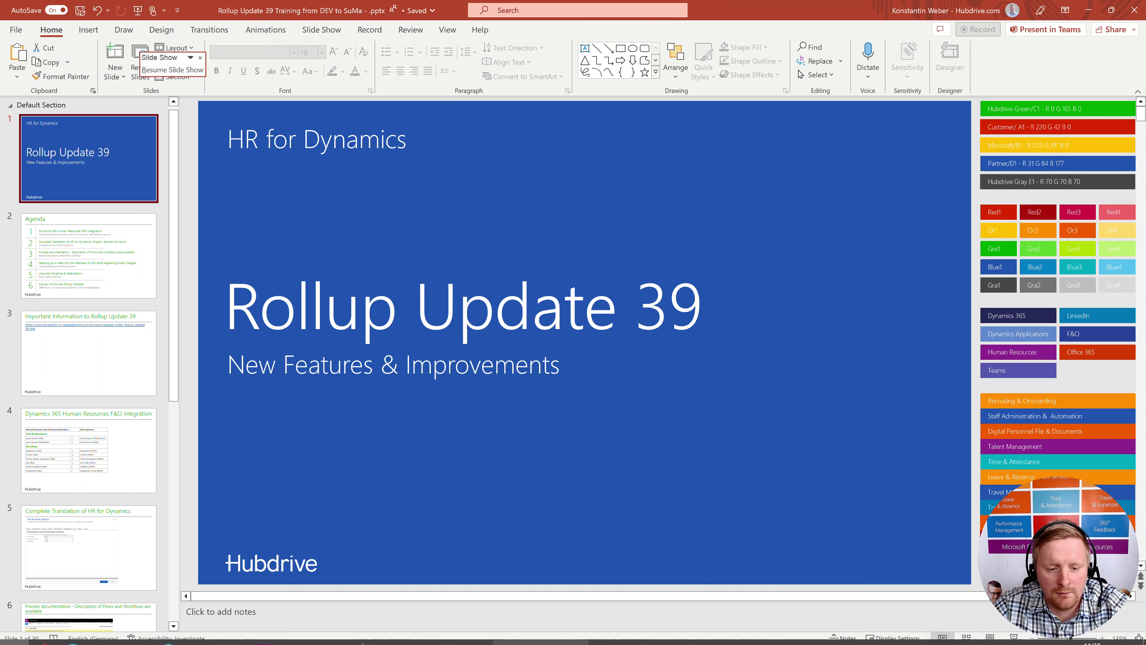
key("super")
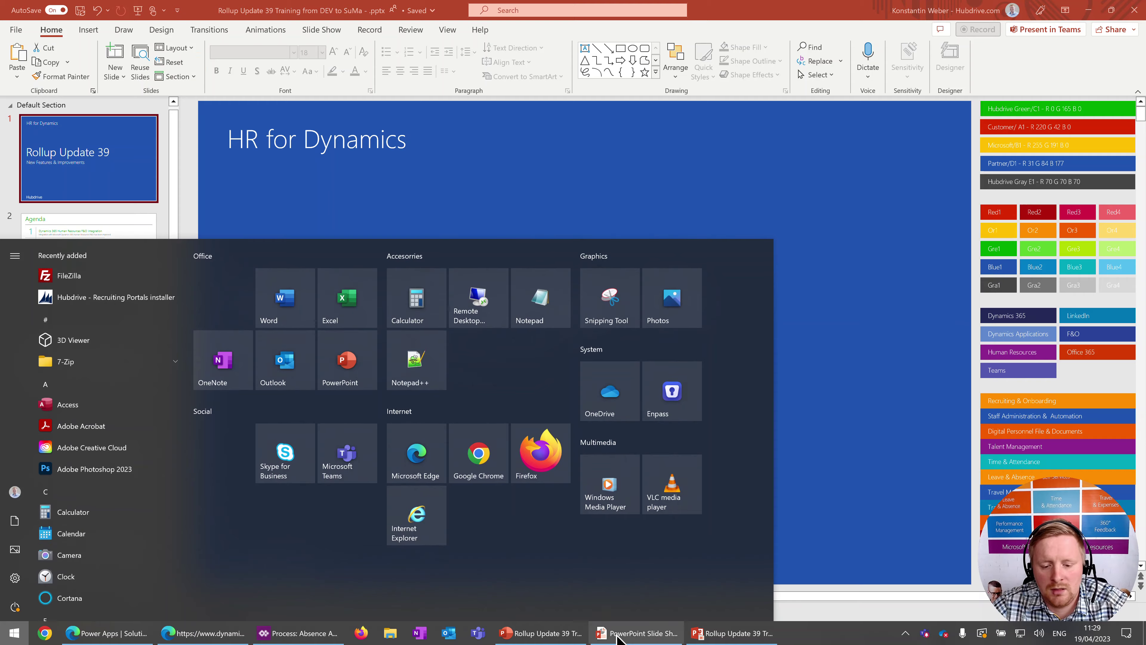
left_click(618, 636)
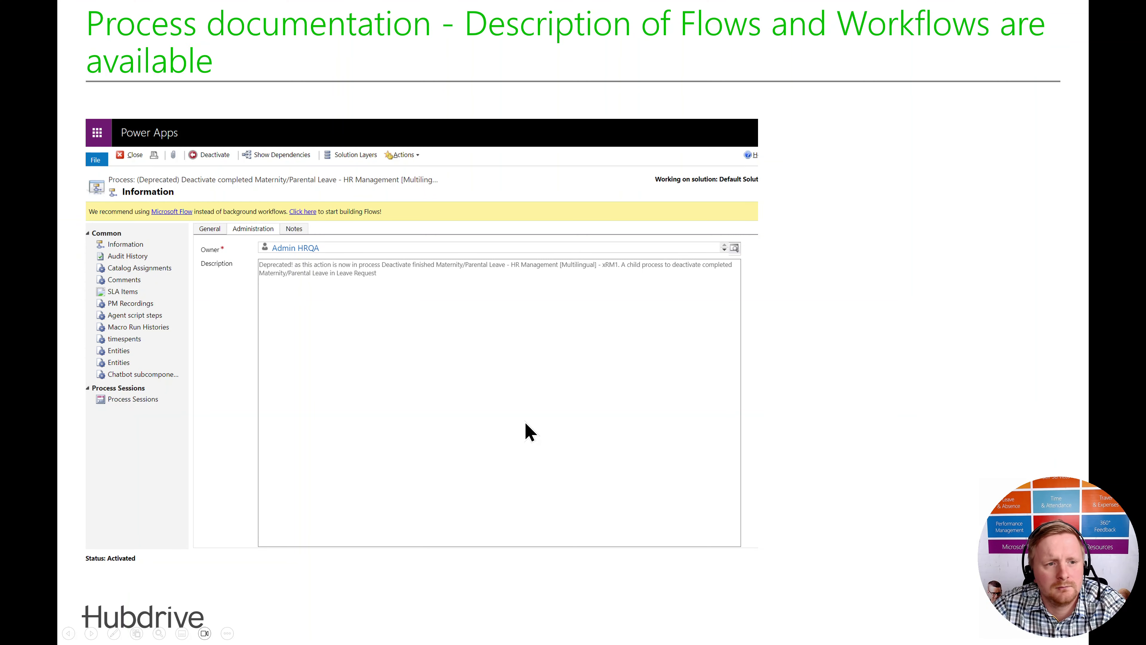
left_click(526, 423)
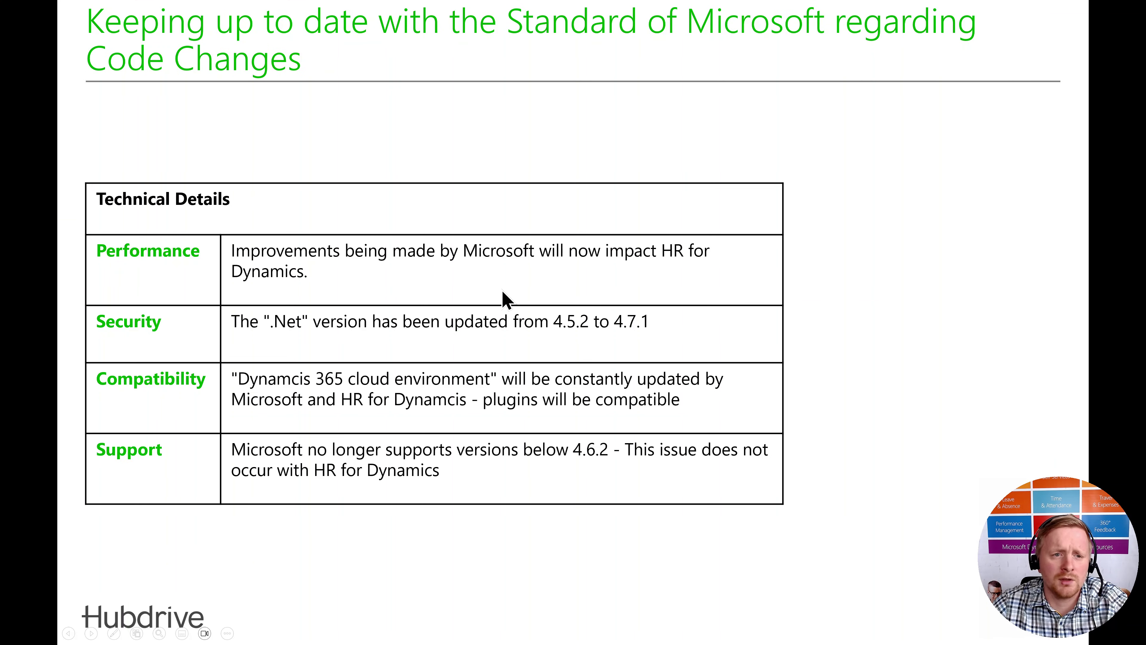
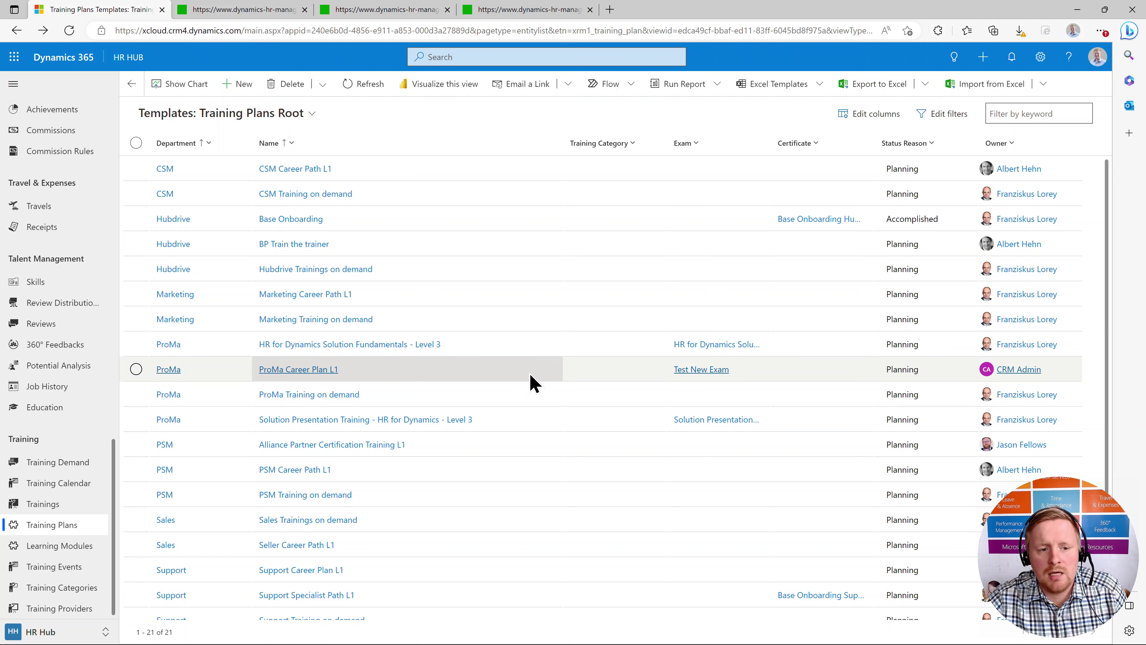
Open the Base Onboarding training plan from the Templates: Training Plans Root list and review its trainings
scroll(534, 382, "down", 3)
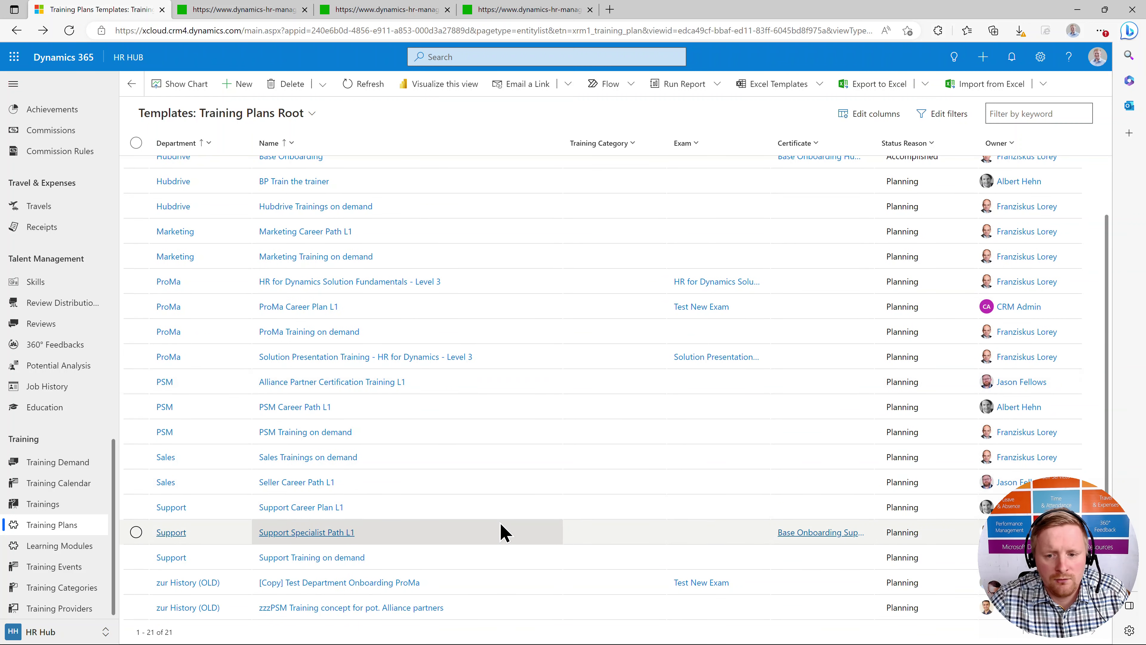
scroll(503, 532, "up", 3)
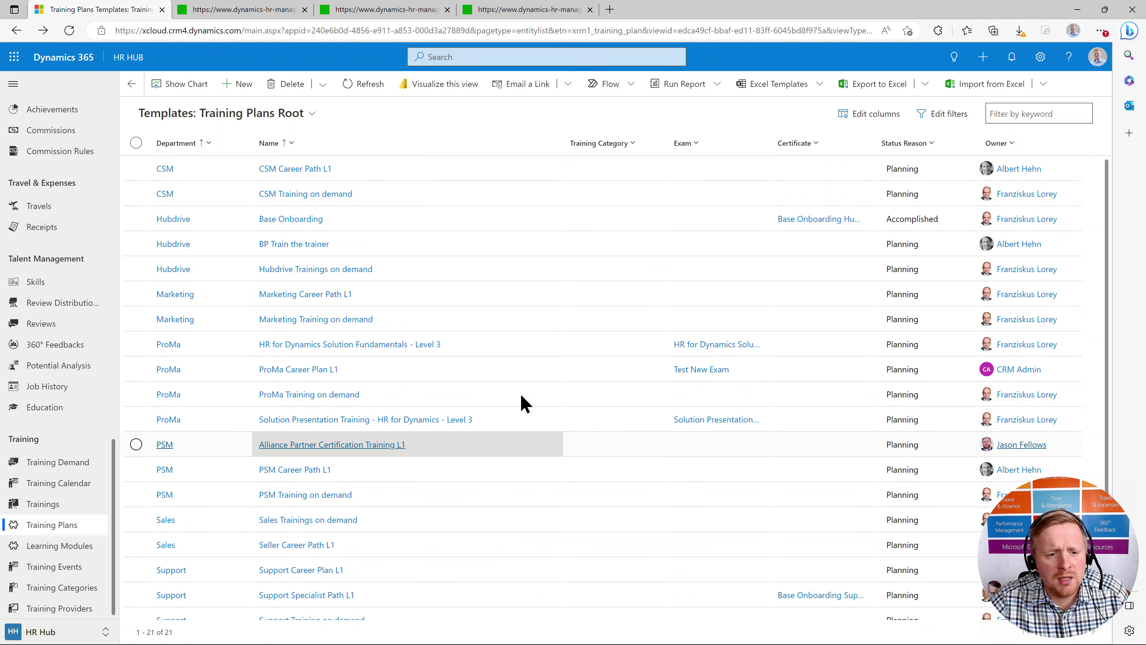
double_click(531, 227)
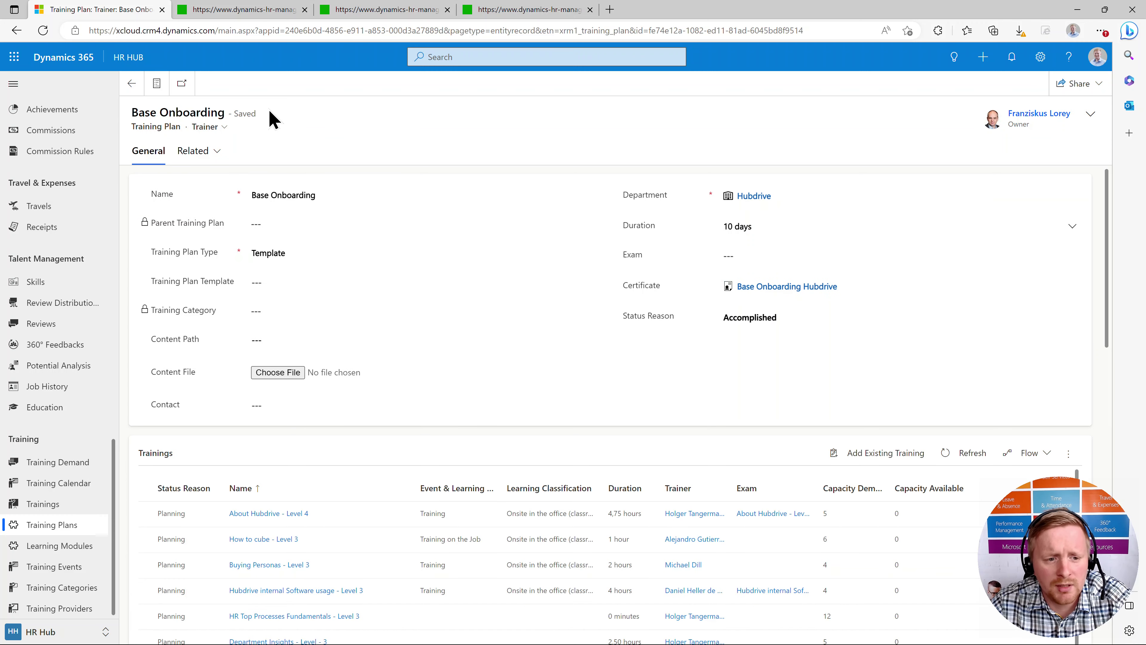
scroll(159, 356, "down", 5)
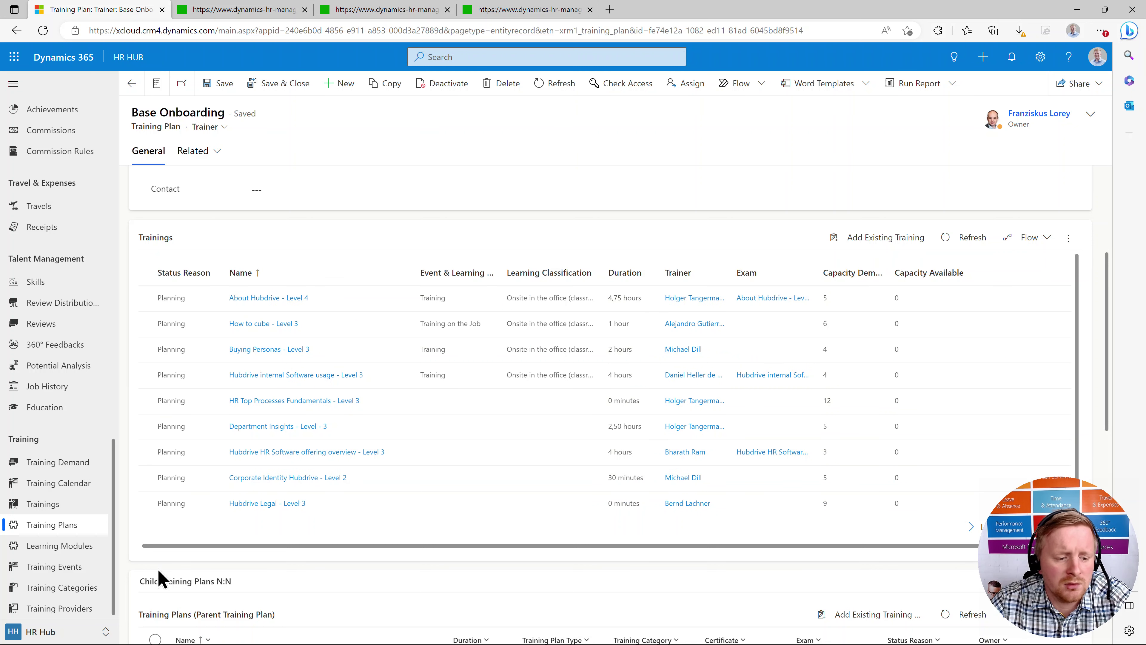
scroll(212, 388, "up", 2)
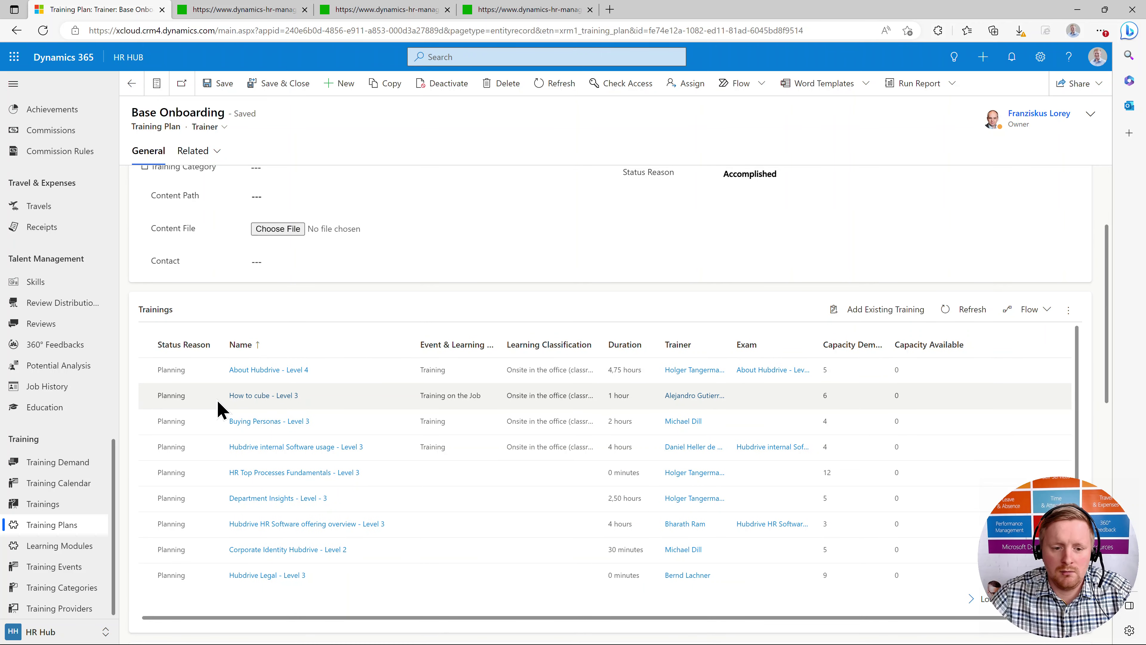
Open the About Hubdrive - Level 4 training from the plan and examine its details, training information and learning modules
left_click(268, 370)
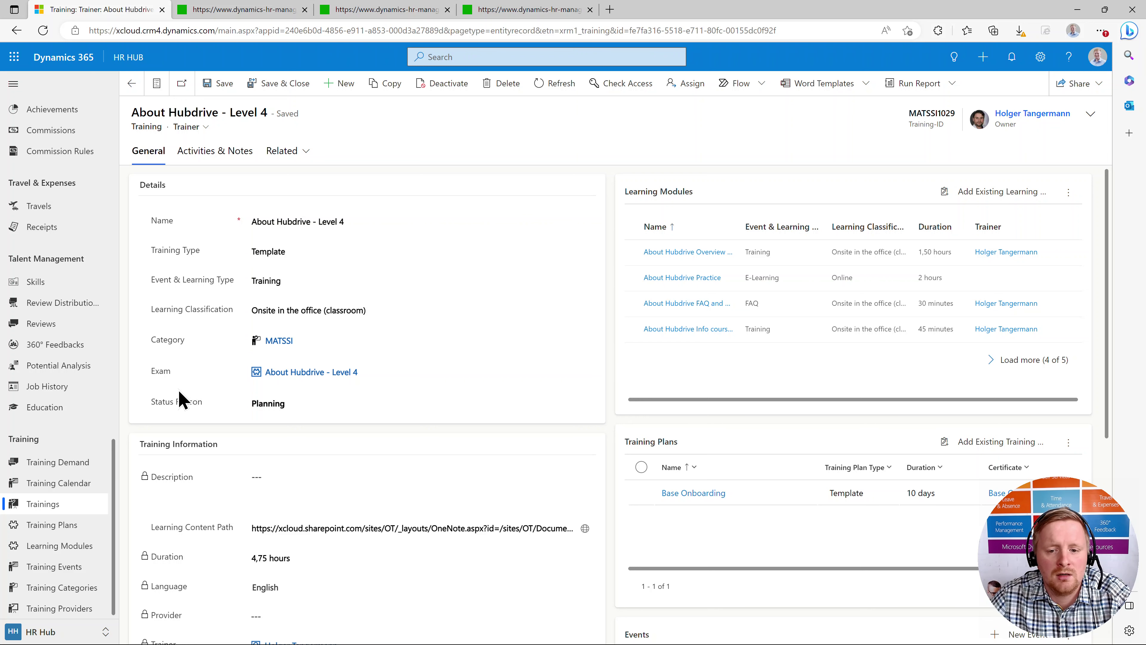
scroll(179, 397, "down", 3)
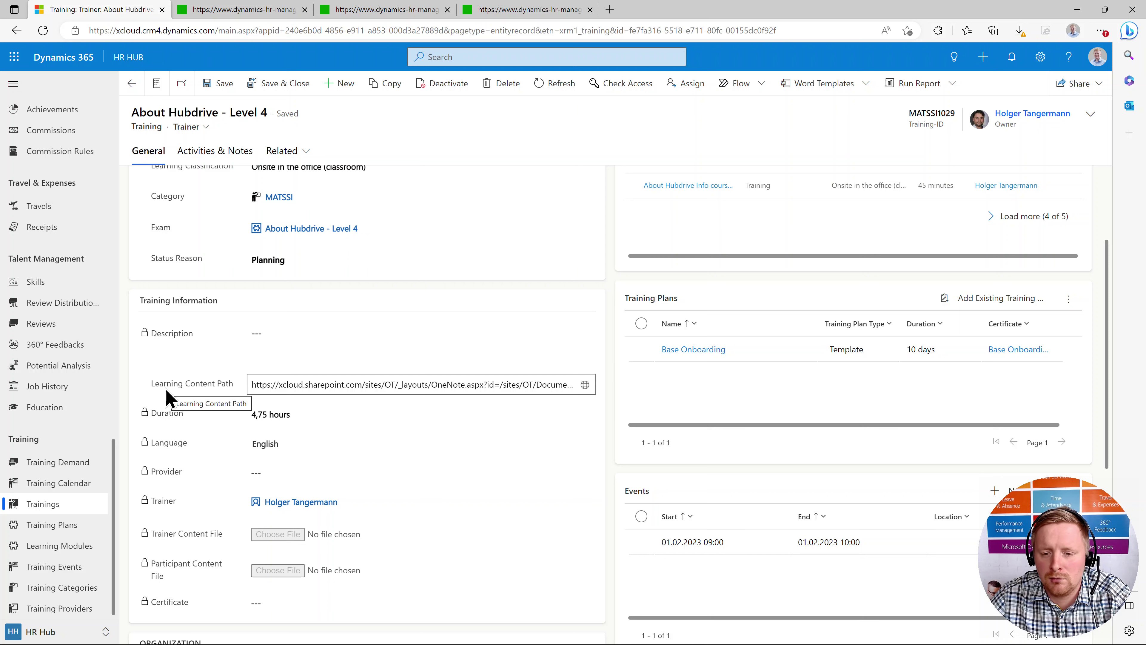
scroll(166, 389, "up", 2)
scroll(533, 391, "up", 2)
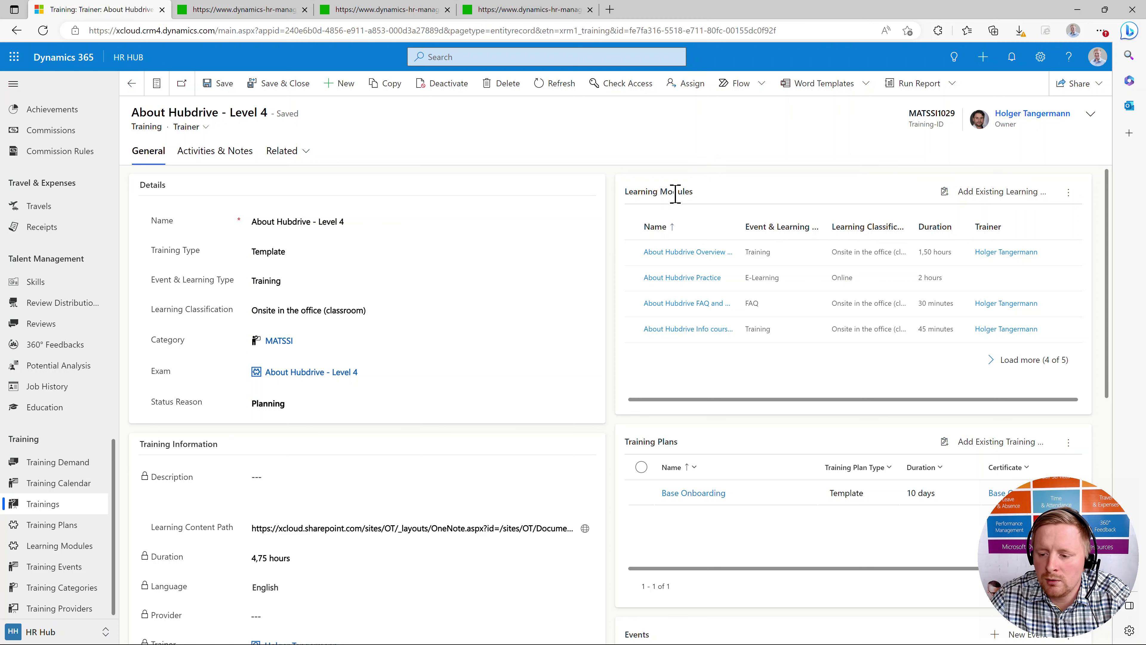
Open the About Hubdrive Overview Onboarding learning module and examine its general fields, related trainings and achievable skills
left_click(679, 252)
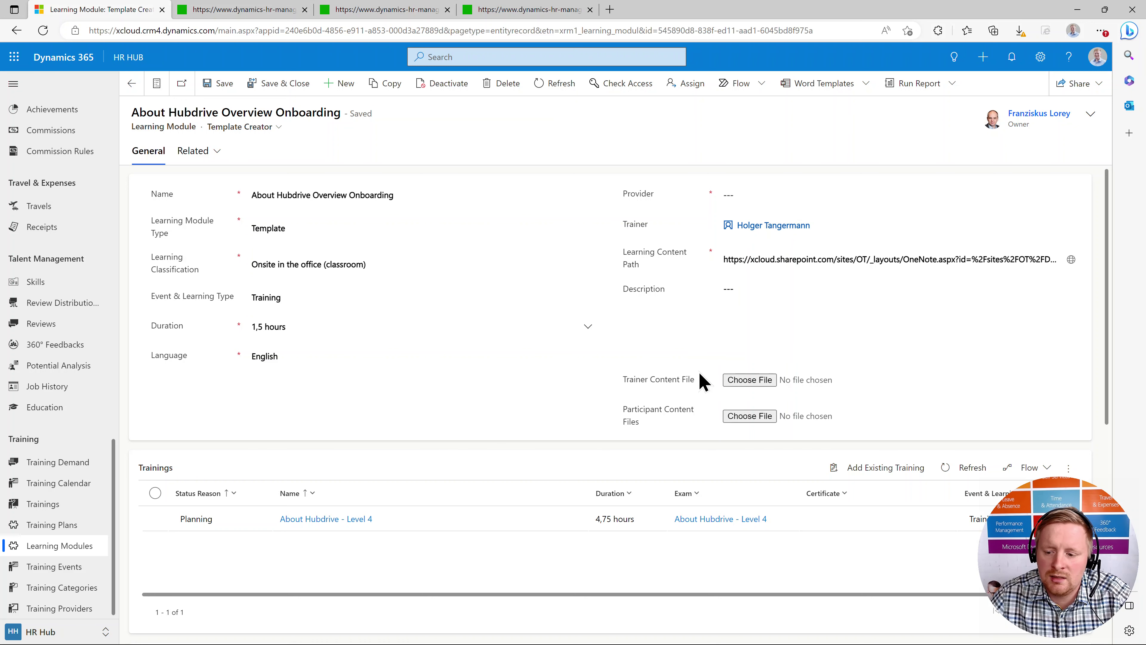
scroll(544, 401, "down", 5)
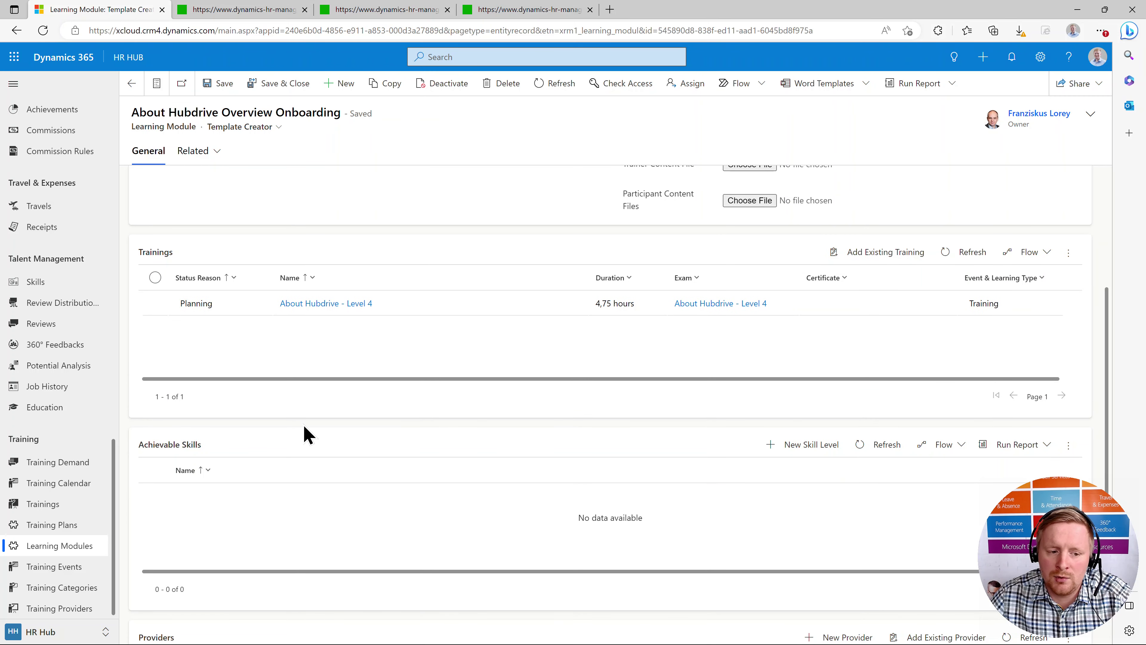
scroll(629, 382, "up", 5)
scroll(623, 382, "down", 3)
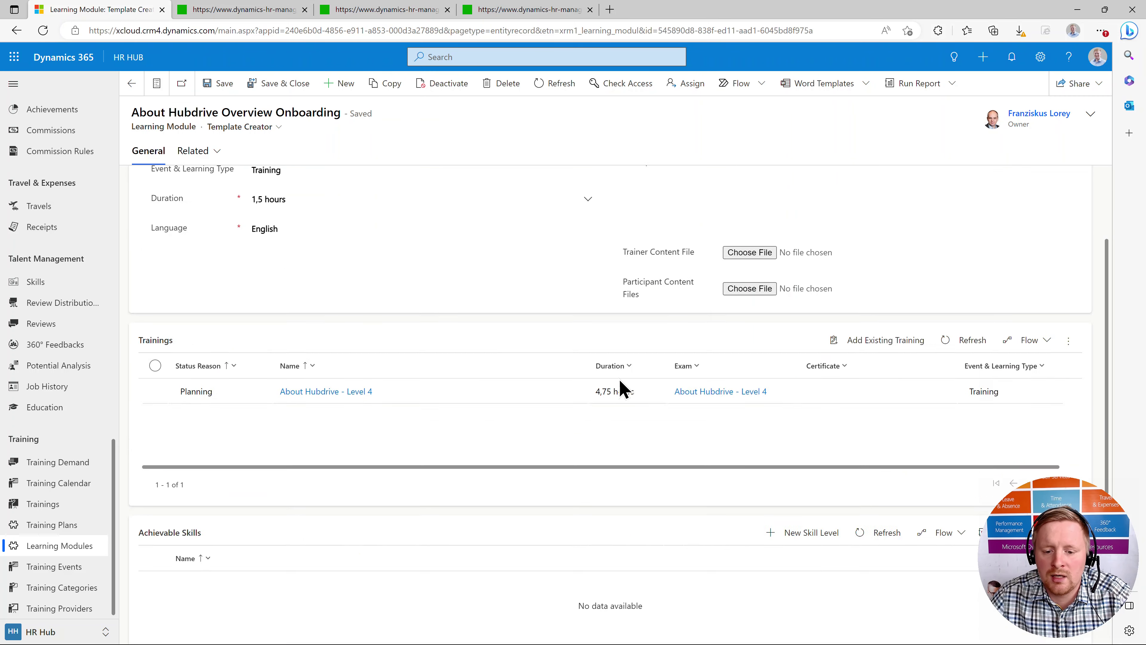
scroll(619, 388, "down", 5)
scroll(211, 570, "up", 5)
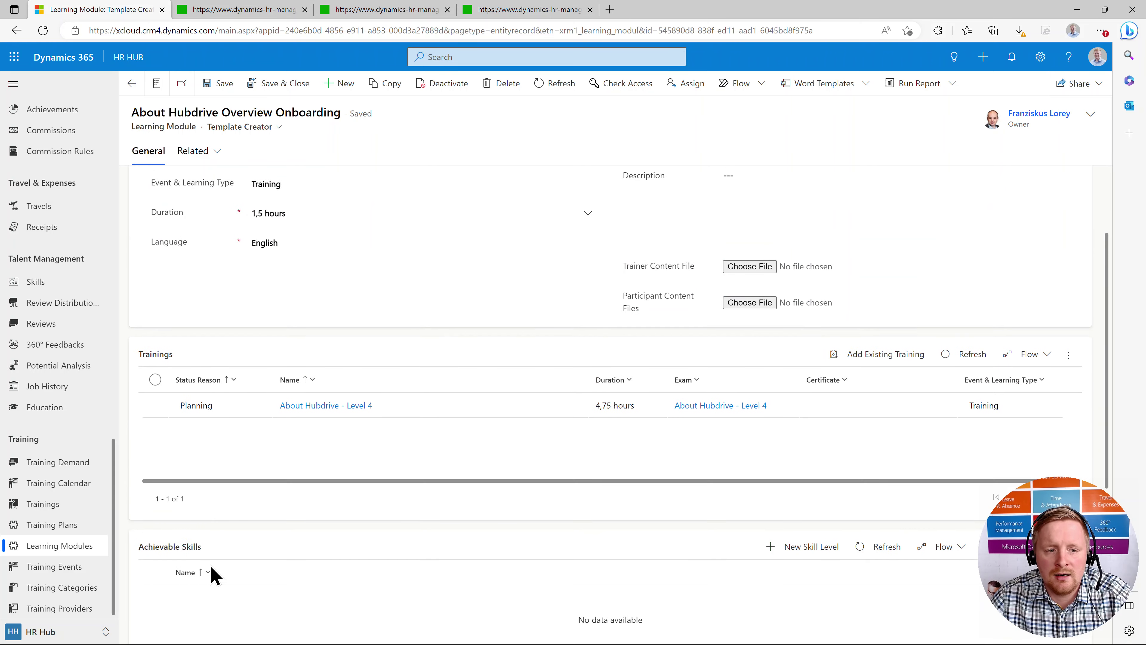
scroll(541, 343, "up", 2)
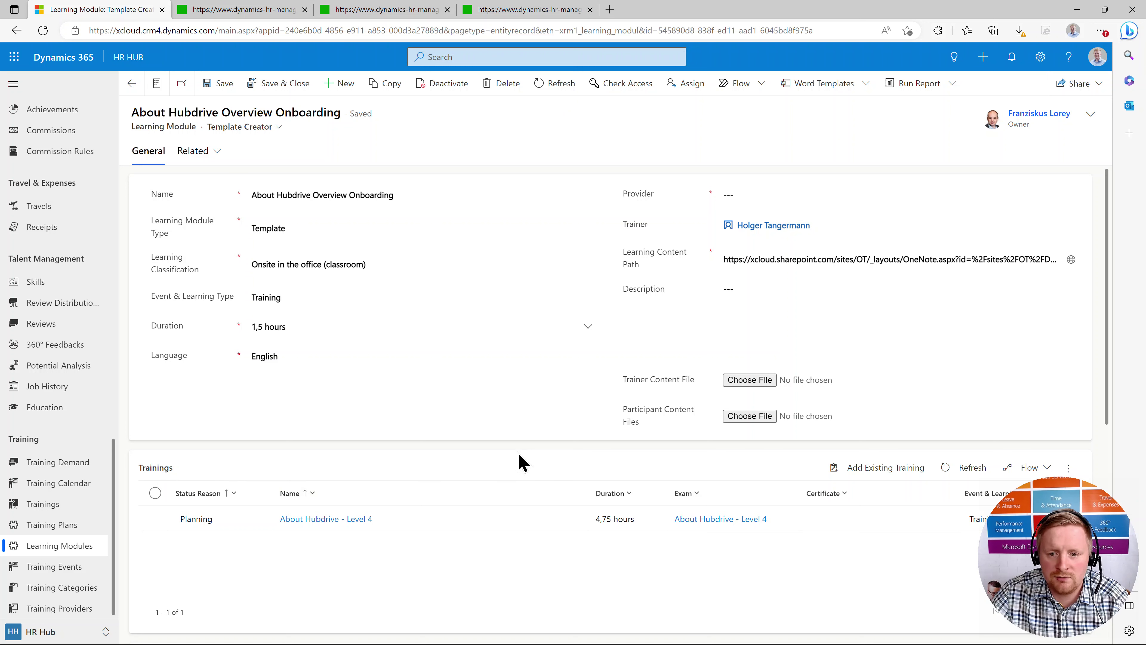
Try the Usage learning module type and return to the About Hubdrive - Level 4 training, discarding the change
left_click(302, 238)
left_click(301, 248)
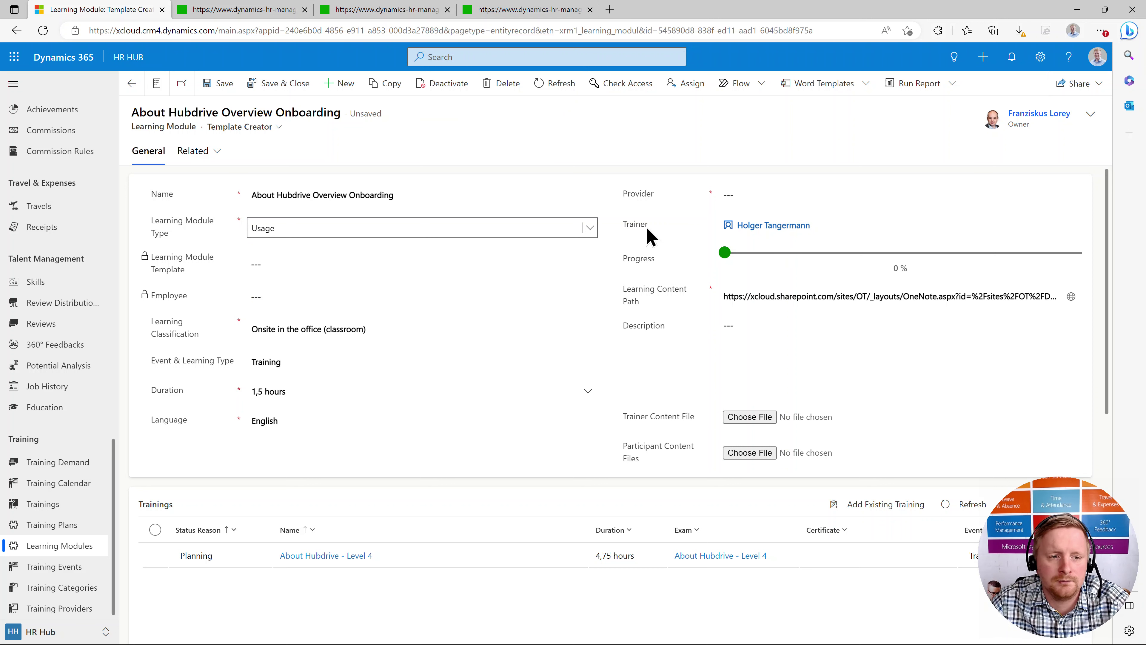
left_click(131, 84)
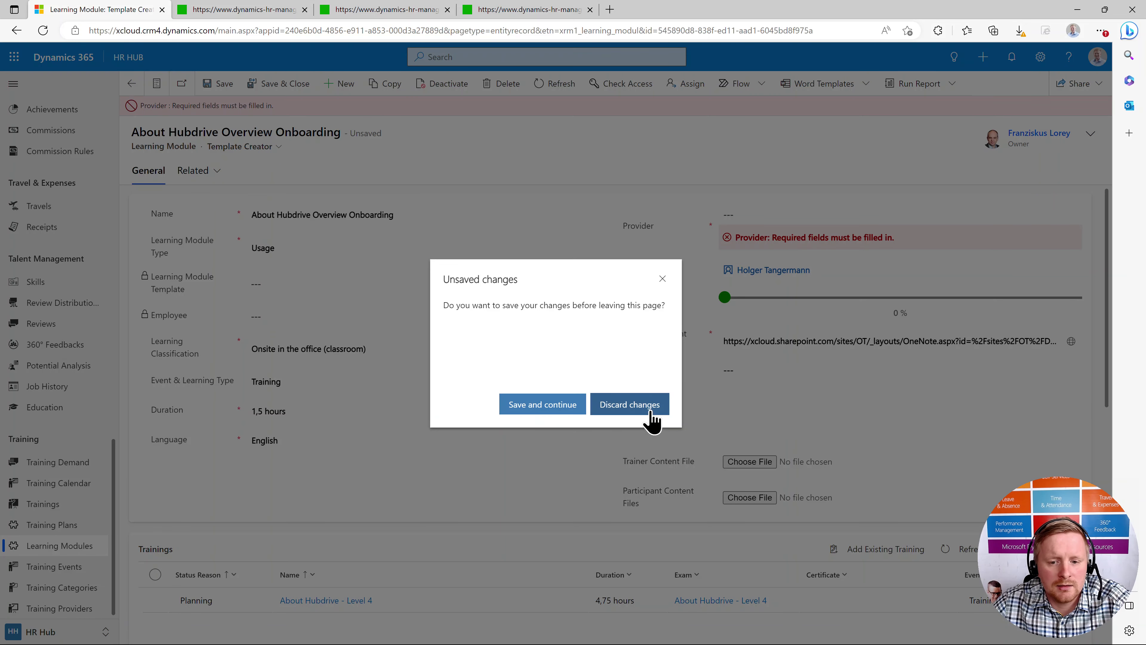
left_click(648, 404)
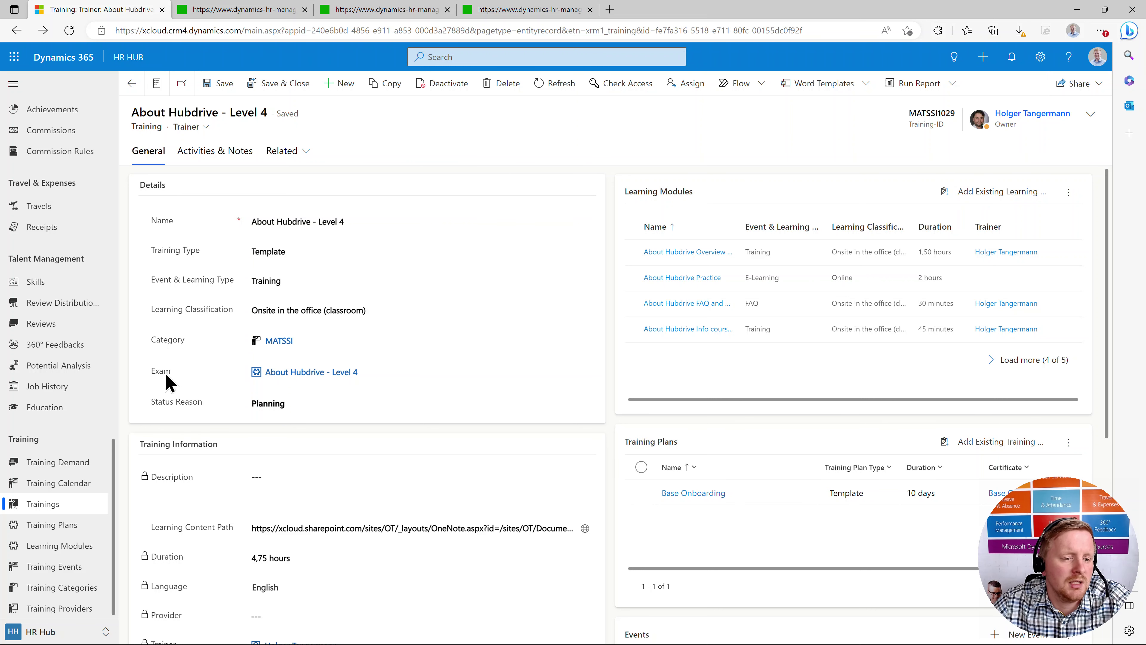
Open the training's About Hubdrive - Level 4 exam and examine its settings and related trainings
left_click(289, 373)
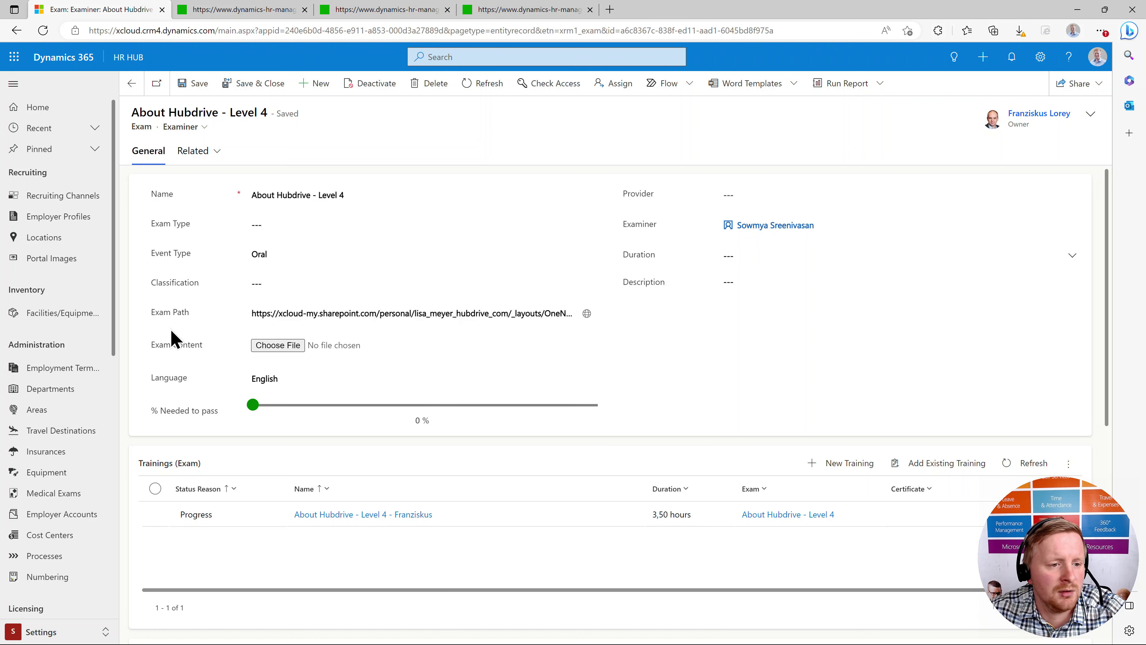
scroll(173, 338, "down", 2)
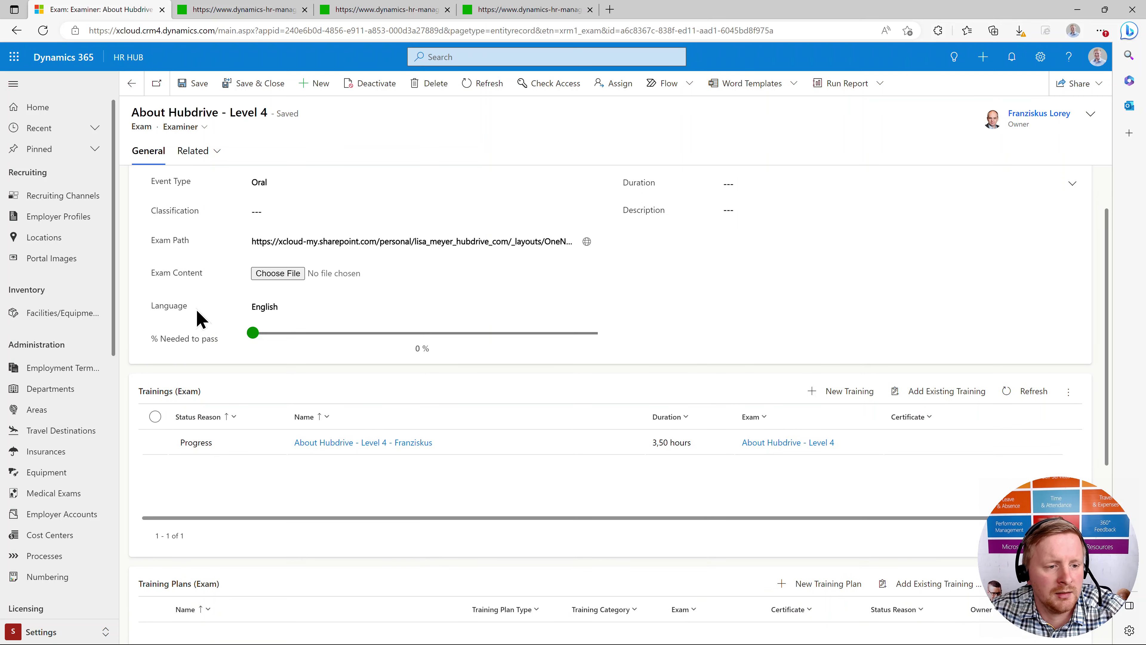
scroll(238, 312, "up", 2)
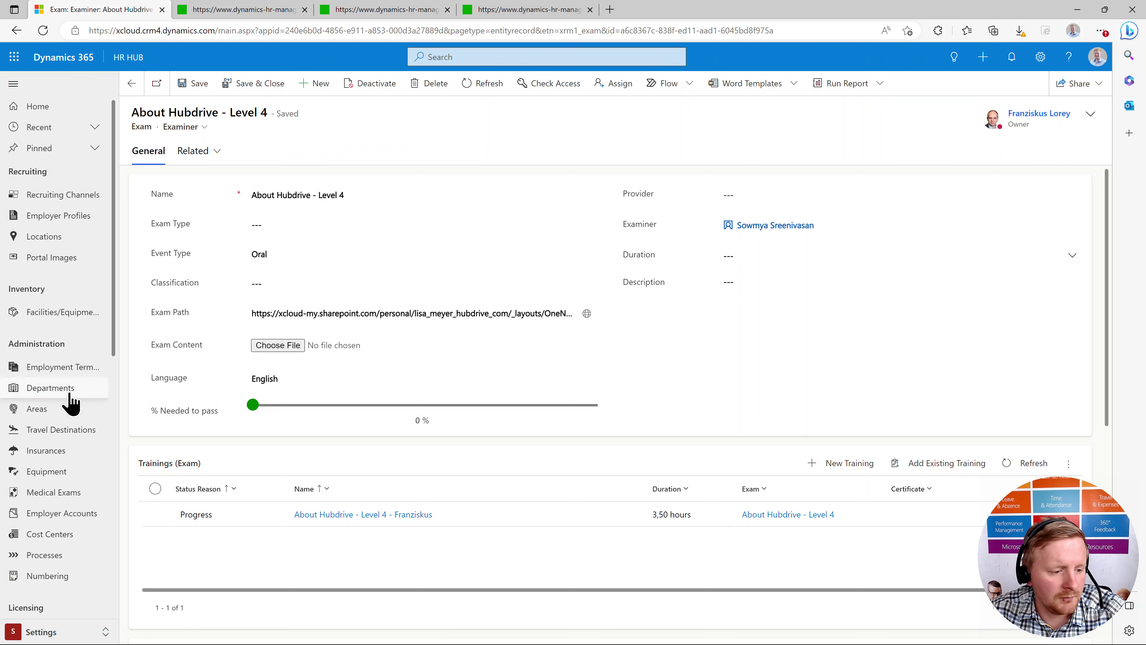
Change from the Settings area back to the HR Hub area and open the Training Plans list
scroll(68, 393, "down", 10)
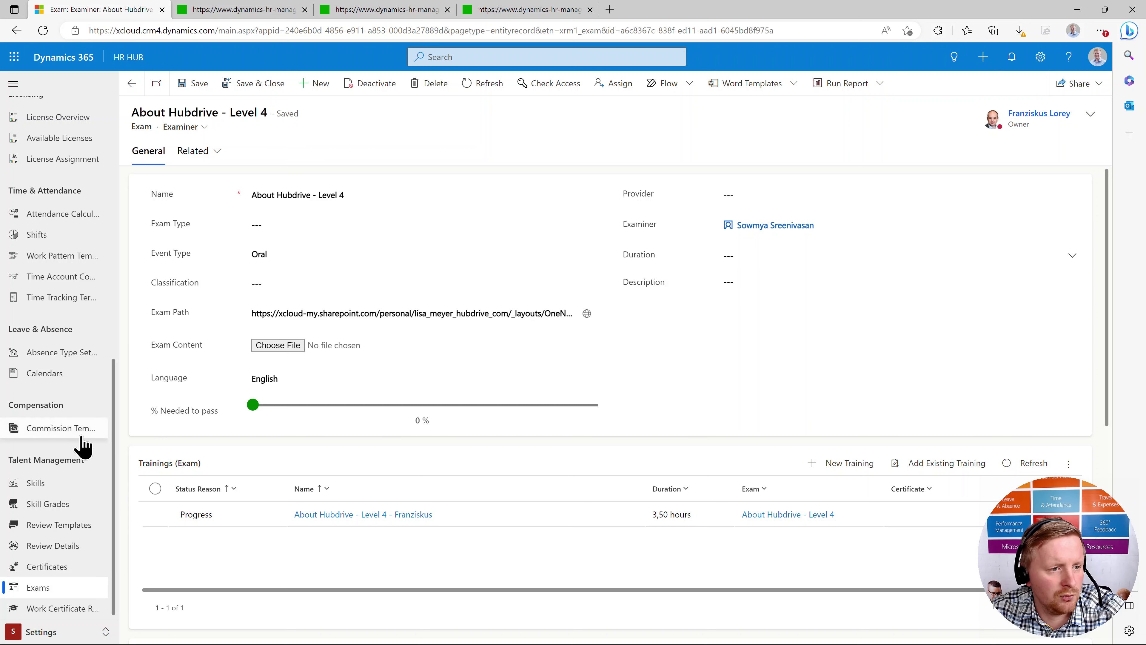
left_click(45, 632)
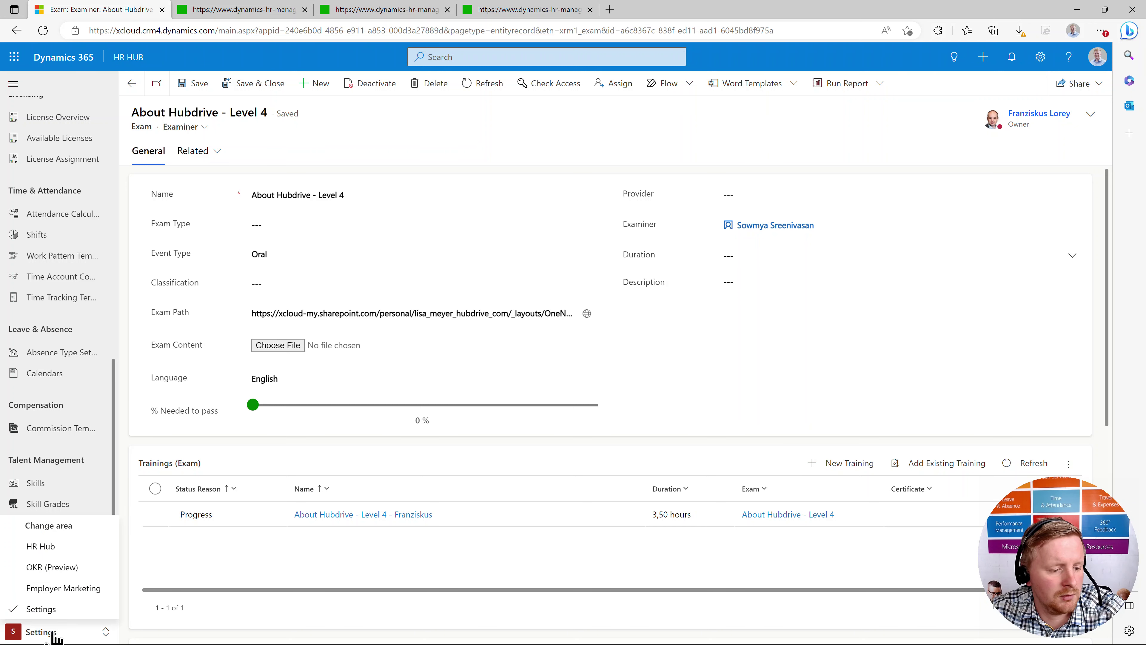
left_click(41, 546)
scroll(40, 513, "down", 15)
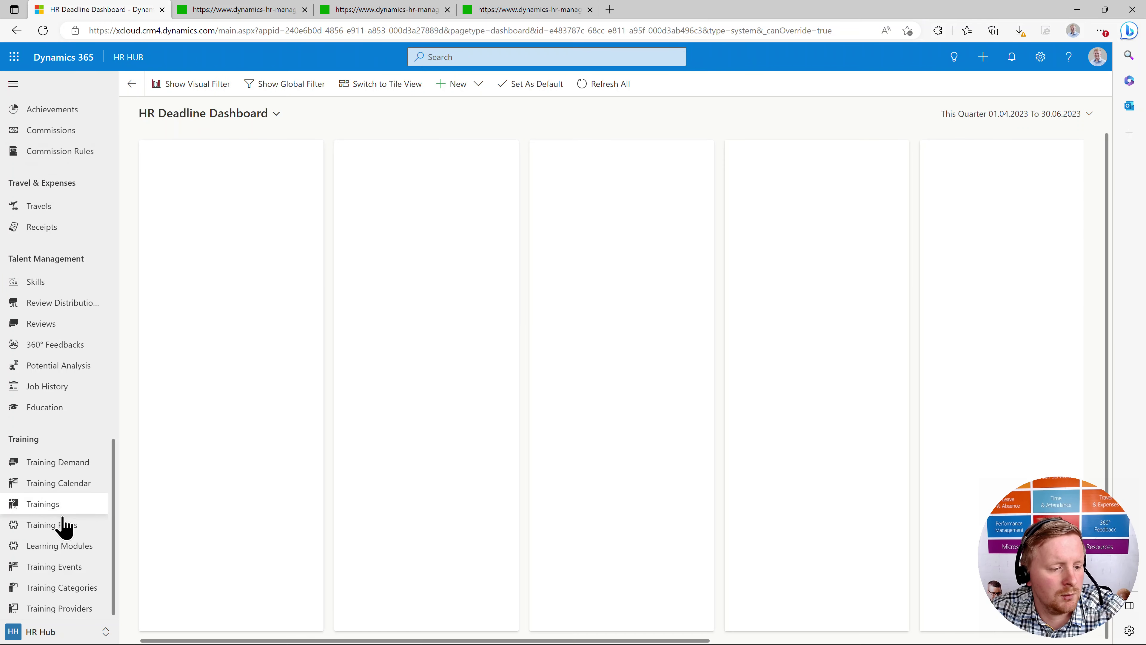
left_click(53, 526)
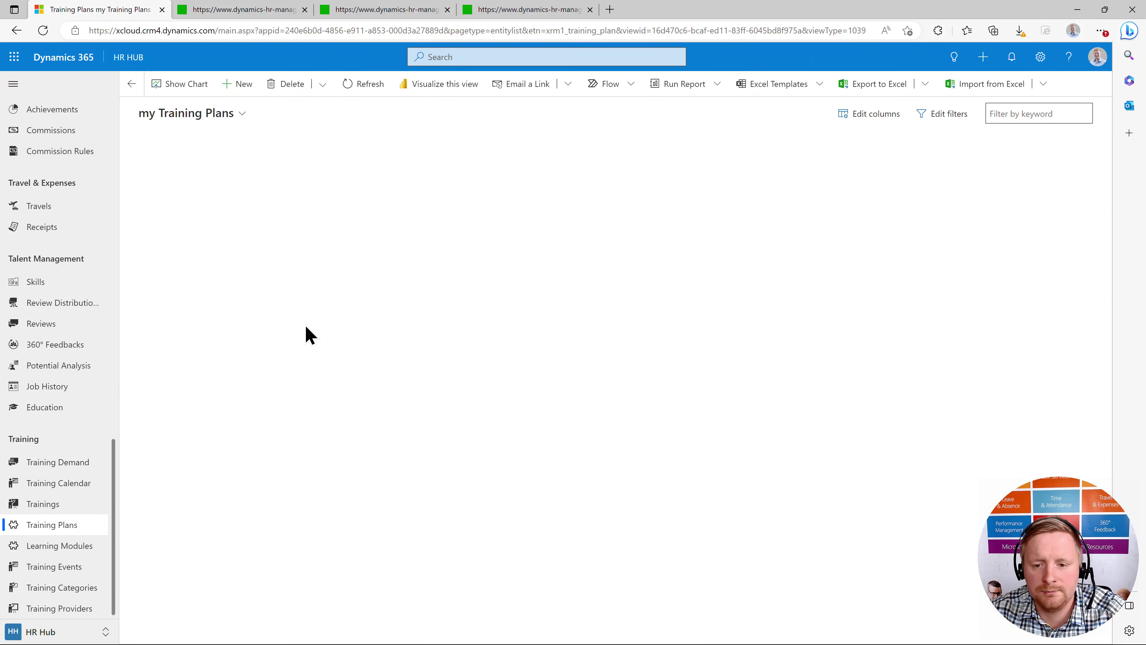
Show the Templates: Training Plans Root view after checking Templates: my Training Plans Root, and open the Base Onboarding training plan
left_click(224, 117)
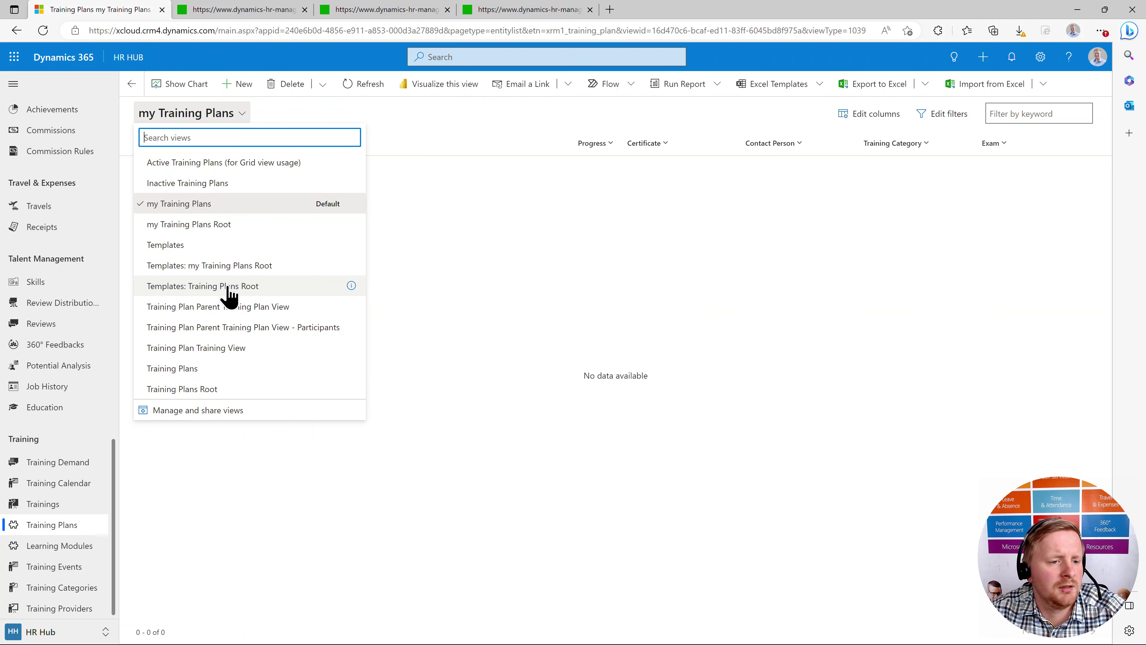
left_click(234, 270)
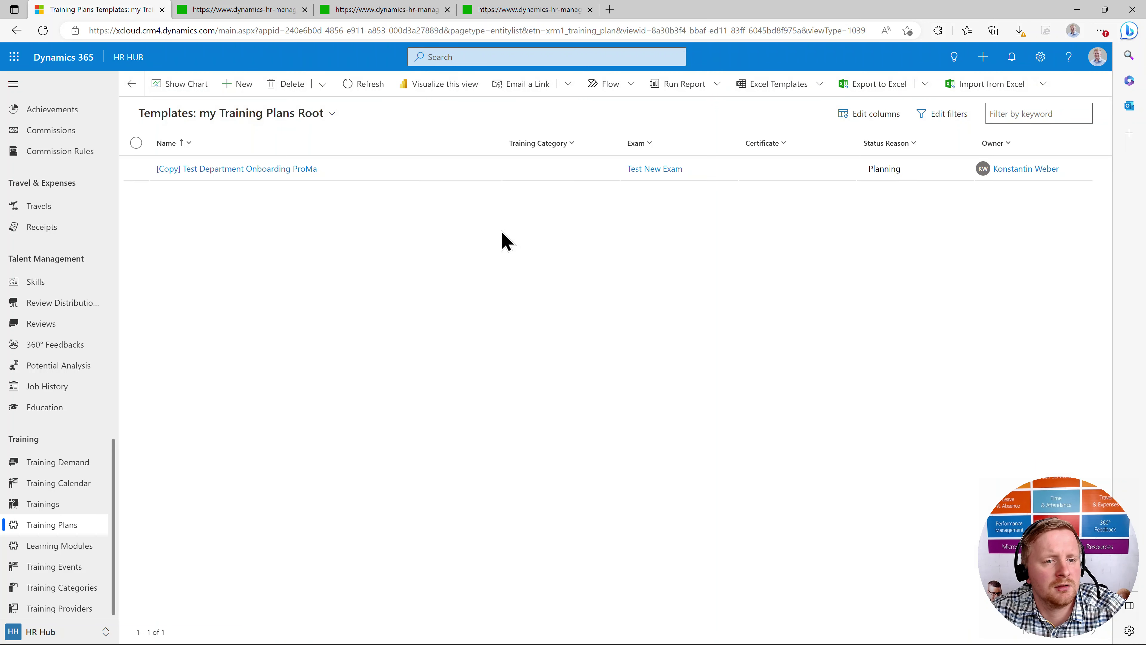
left_click(296, 118)
left_click(270, 286)
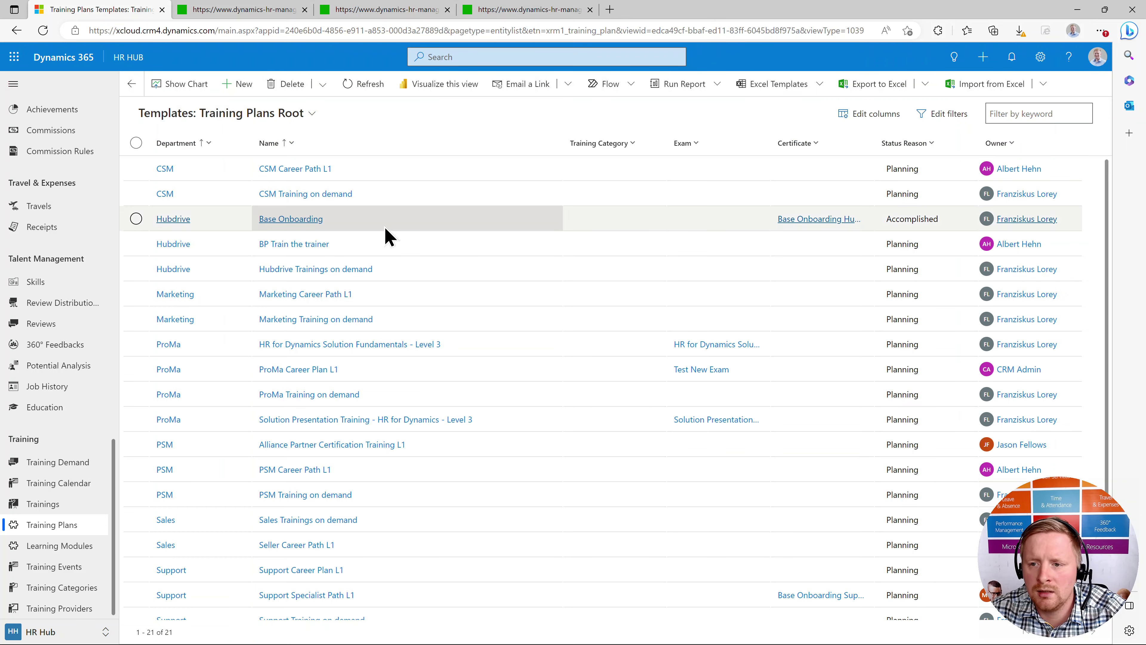
double_click(387, 232)
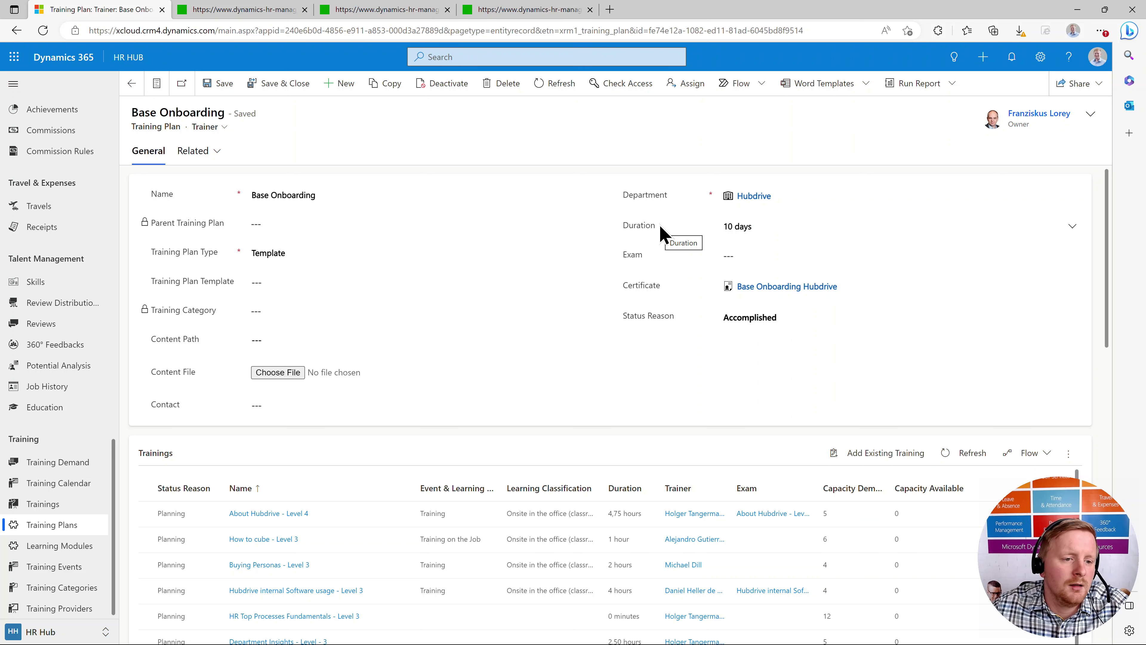
Change the Base Onboarding training plan's type to Usage, save the record and return to the training plan list
left_click(265, 253)
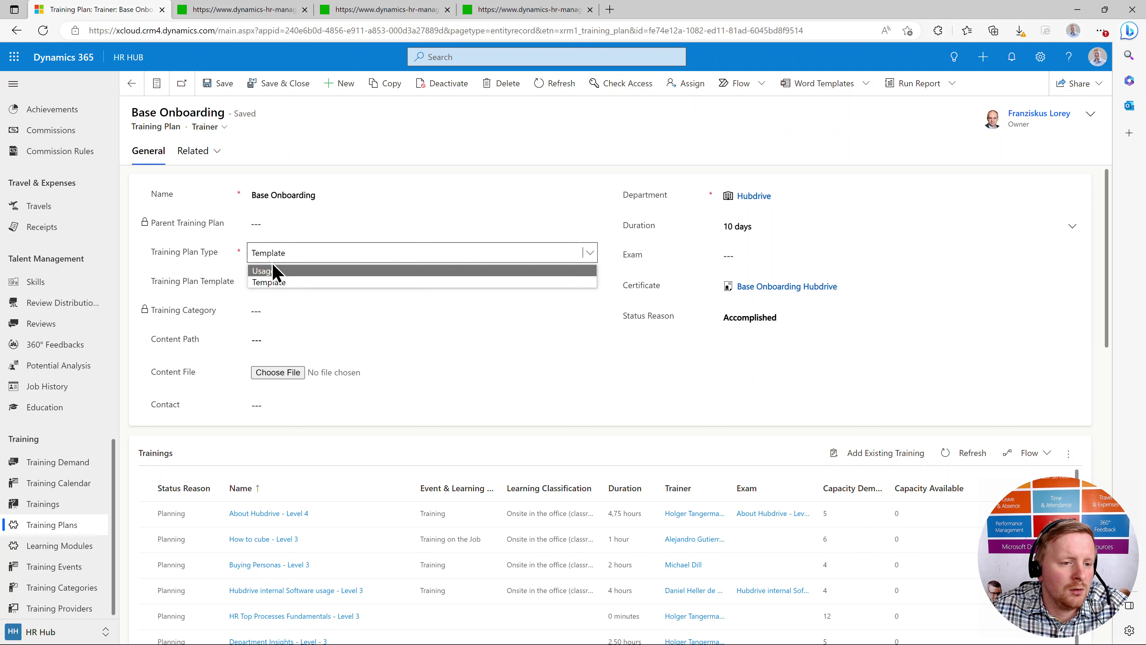
left_click(274, 270)
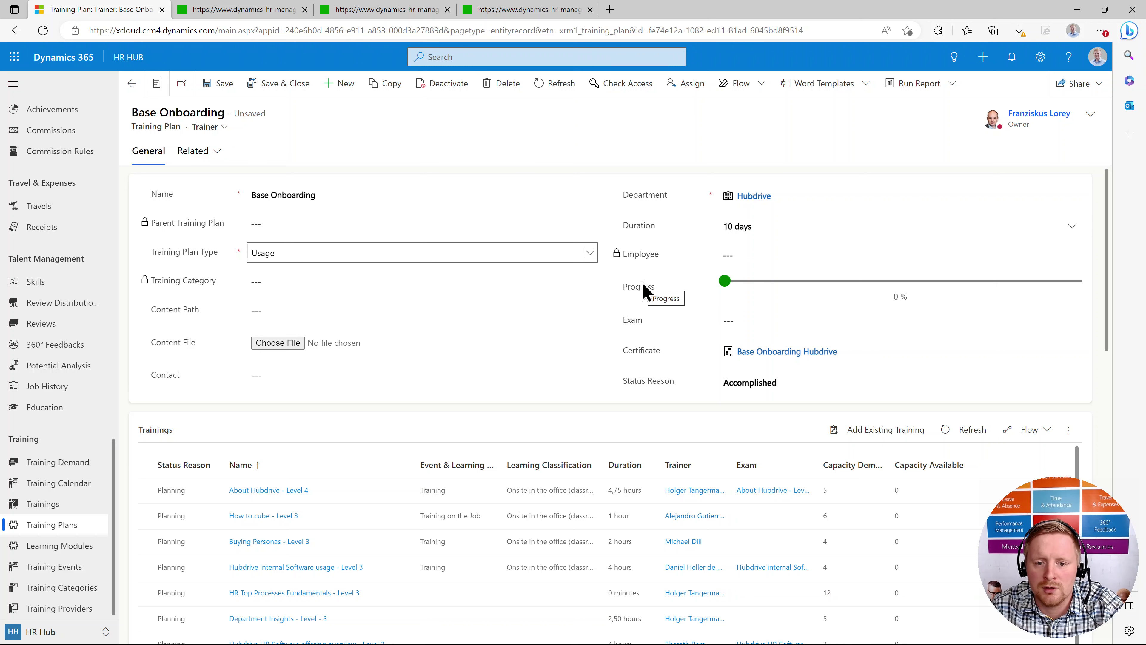
key("ctrl+s")
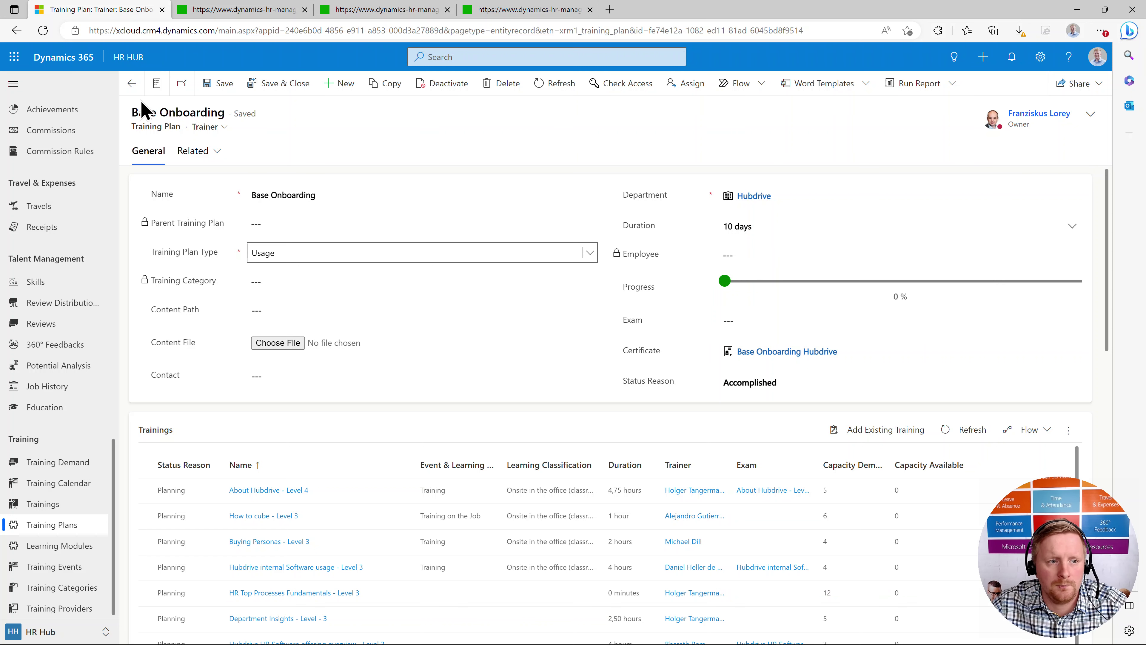
left_click(133, 84)
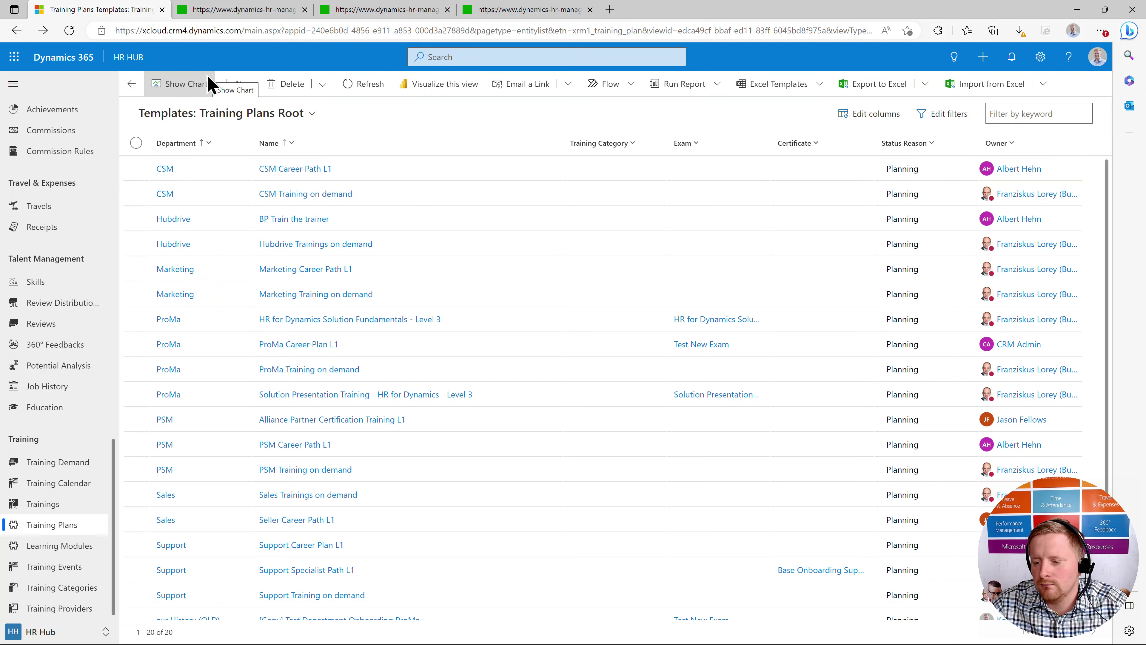
Switch to the HR HUB Objectives and Key Results app and open the Department Onboarding KPI from My Active KPIs This Quarter
left_click(136, 59)
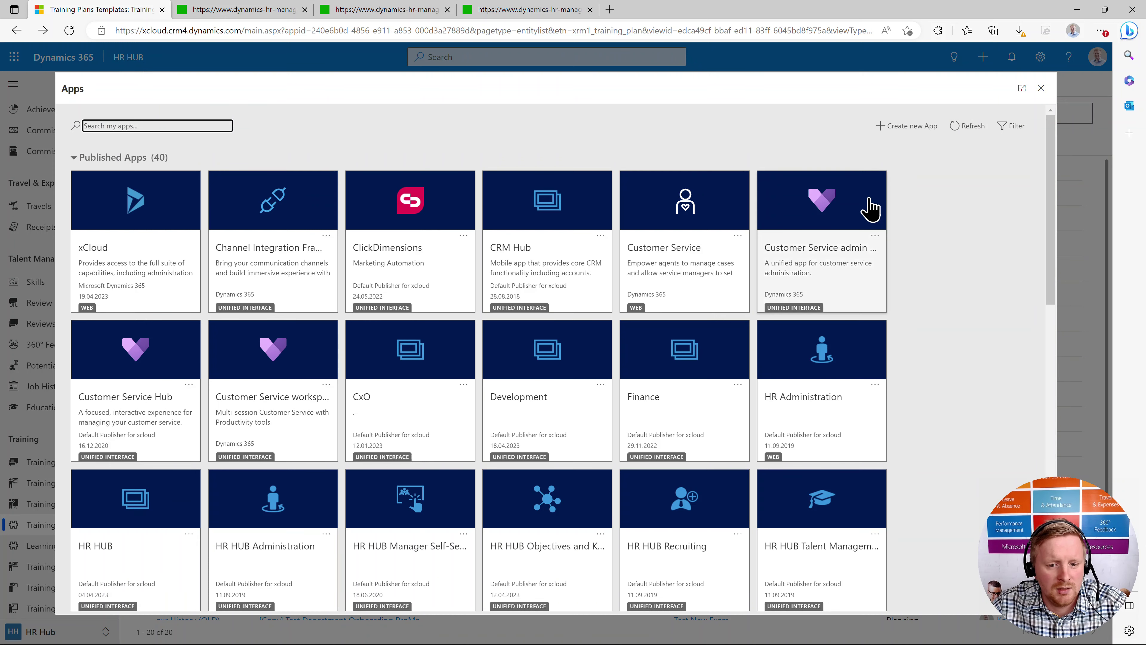
scroll(903, 239, "down", 2)
scroll(927, 262, "down", 2)
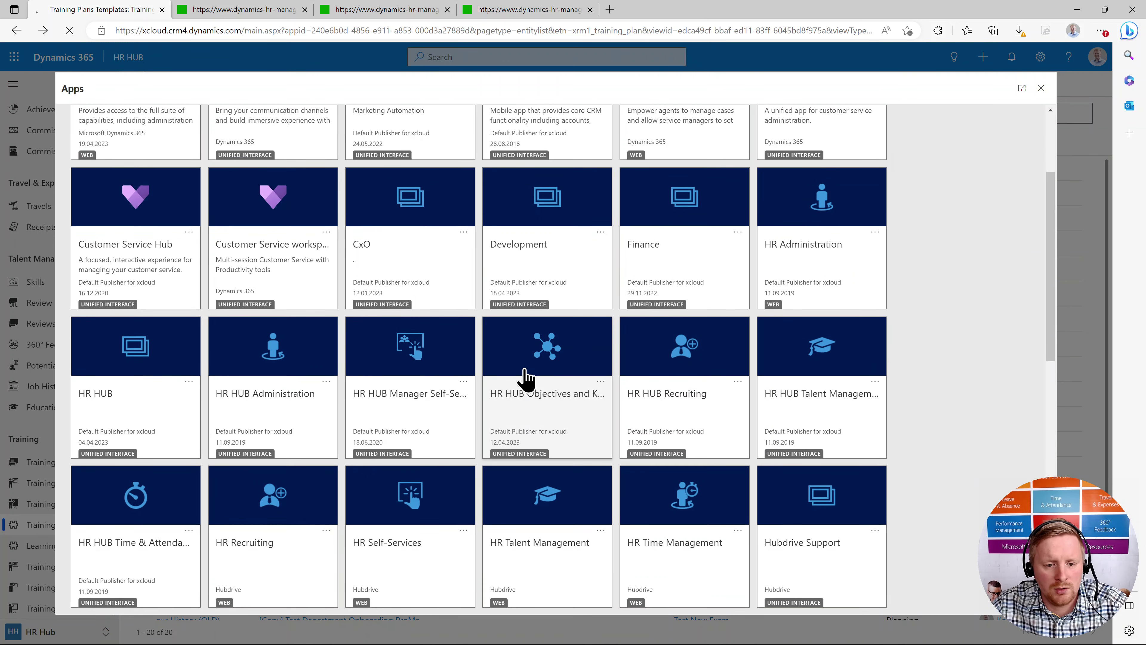
left_click(525, 379)
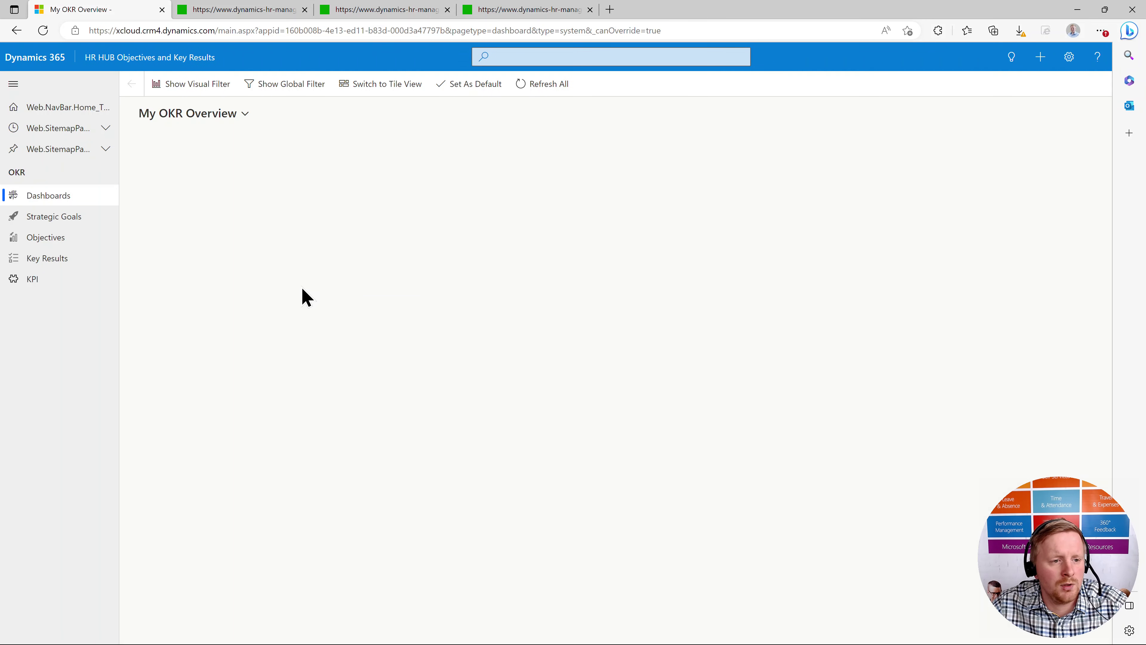
left_click(30, 281)
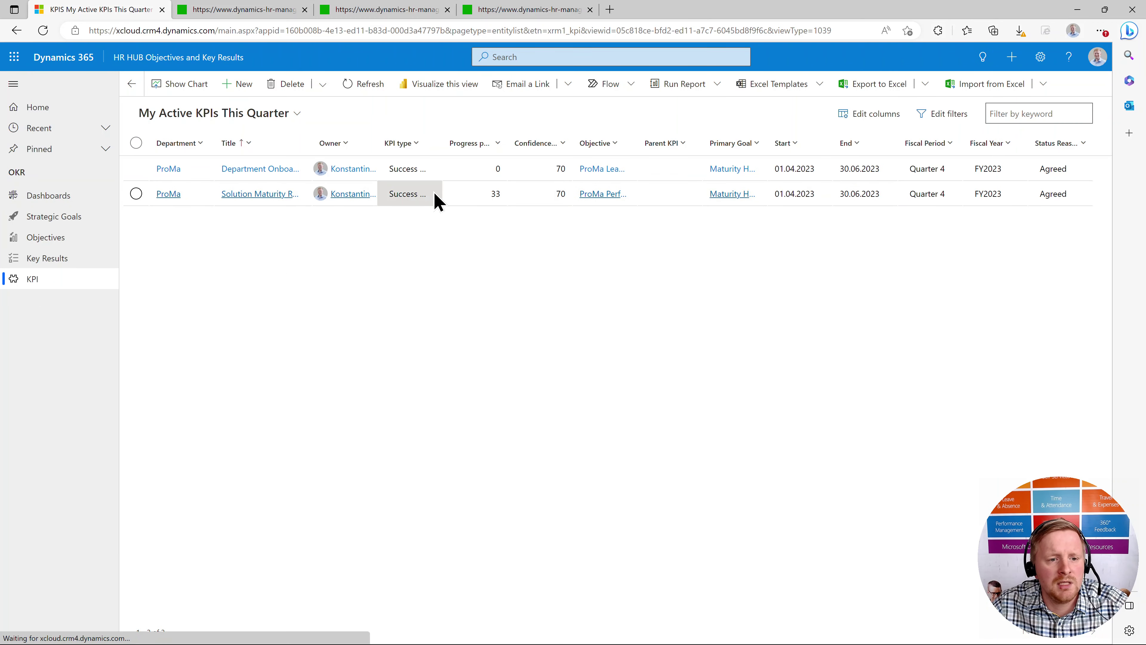
double_click(477, 173)
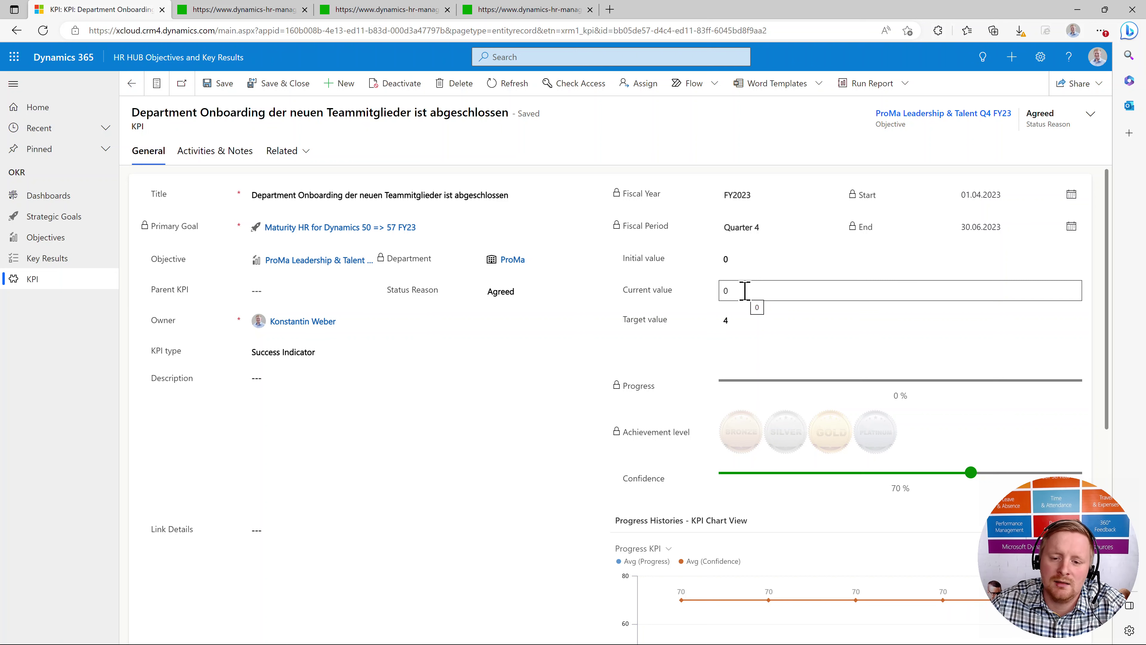
Set the KPI's current value to 4 and save, then raise it to 5 and save again
left_click(745, 290)
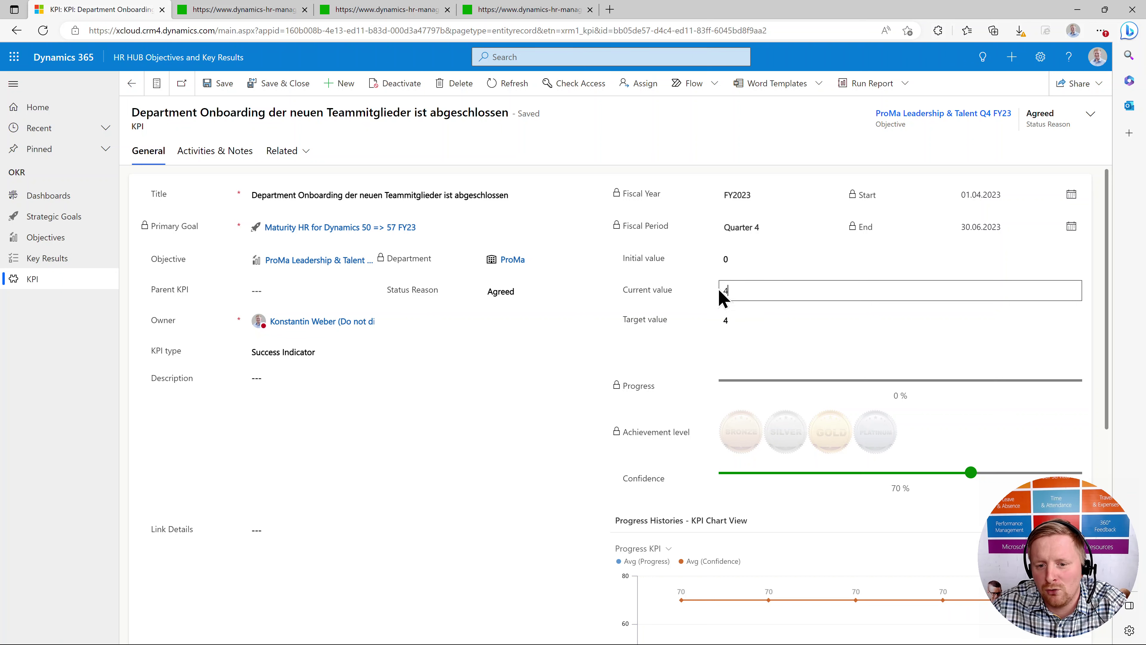
left_click(208, 84)
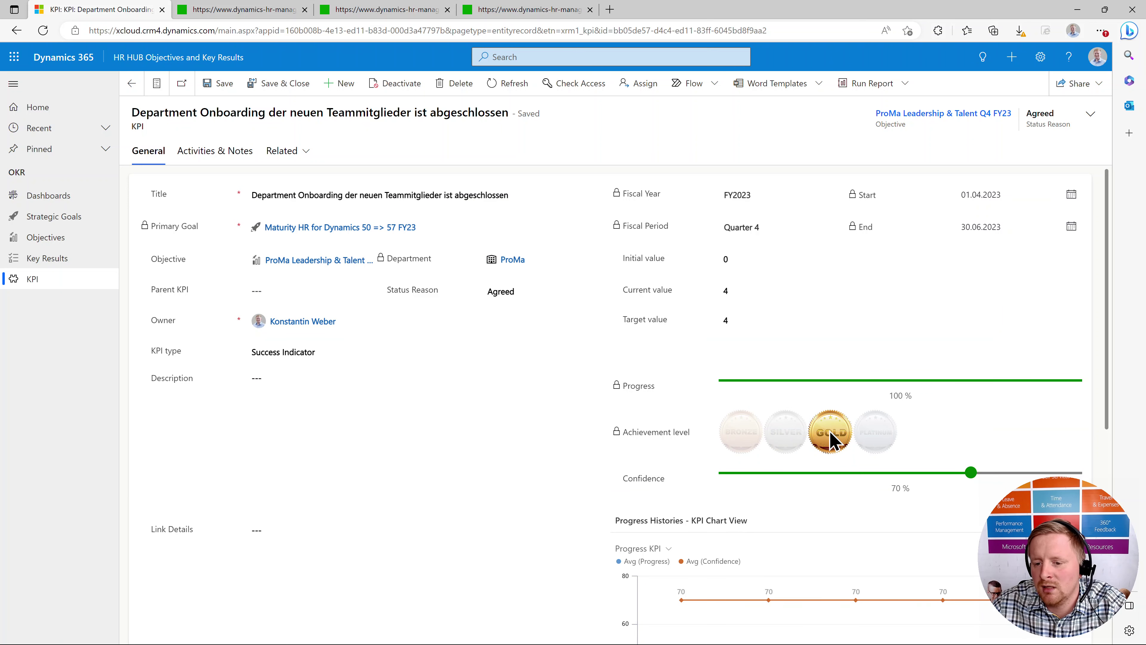
left_click(748, 290)
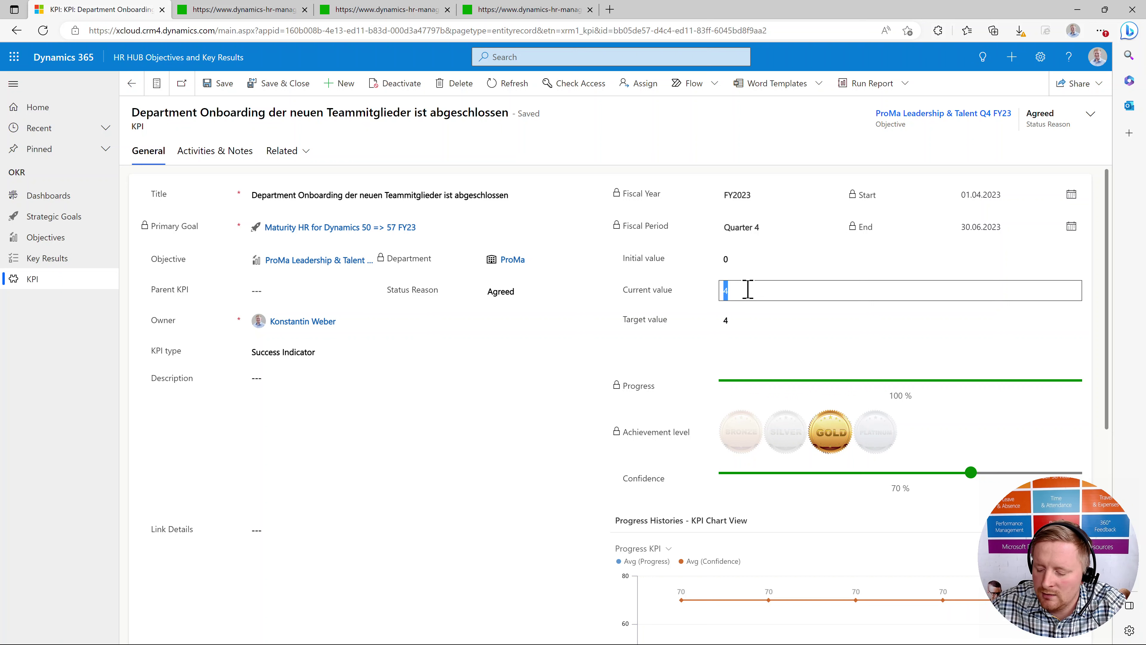
type("5")
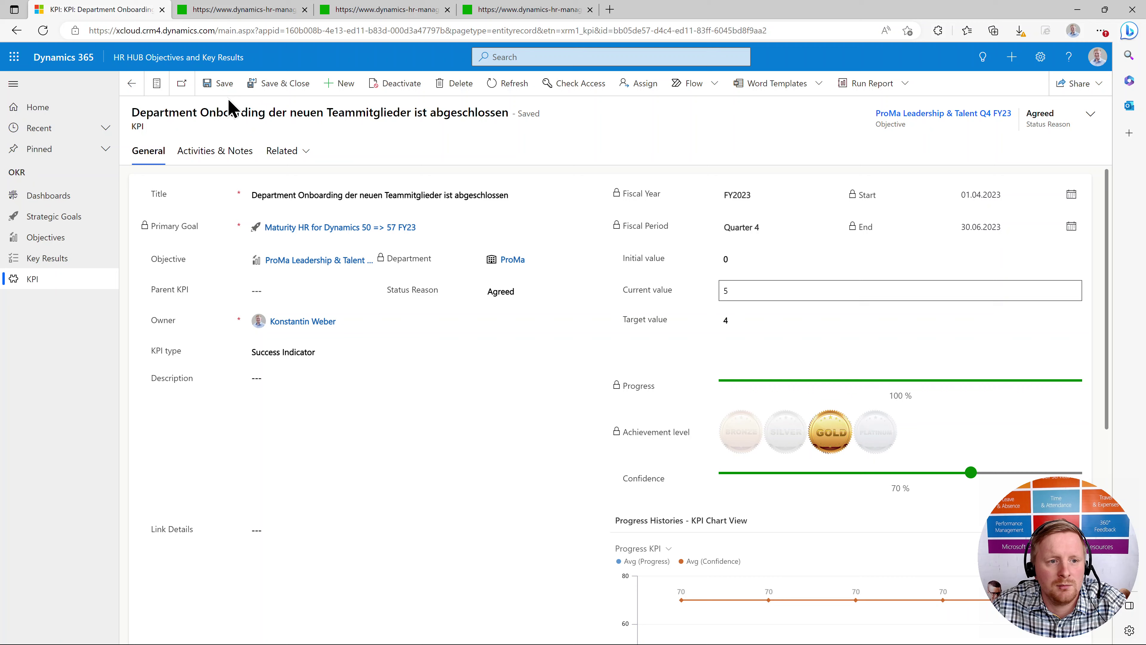
left_click(221, 83)
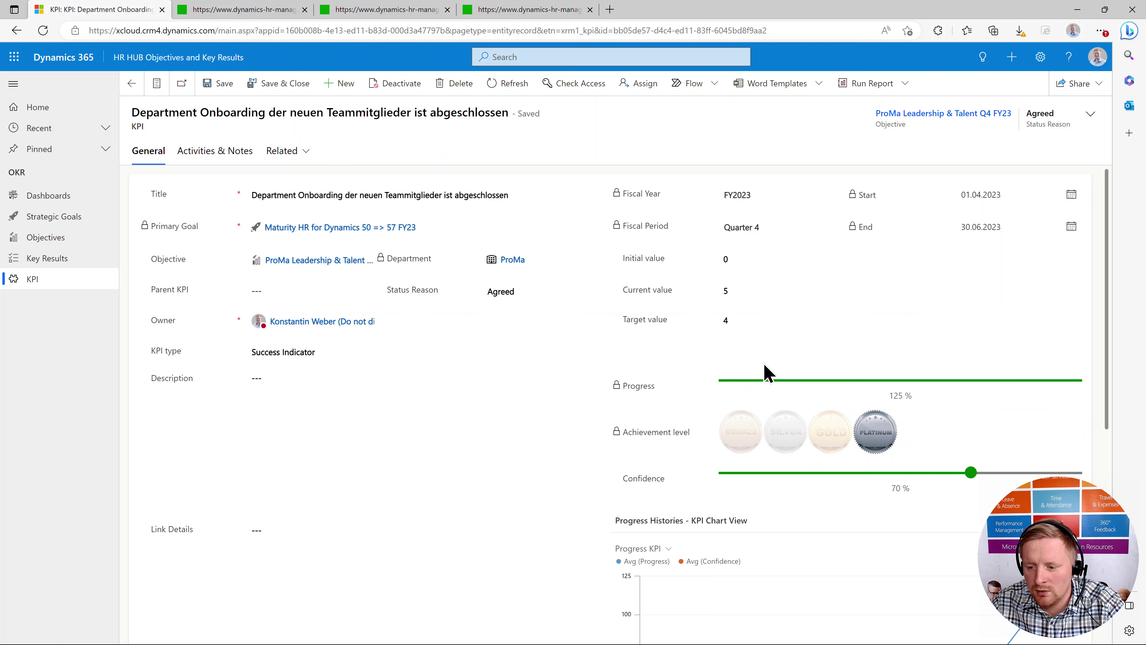
Examine the KPI's achievement level, progress history chart and available KPI type options, leaving the selection as it is
scroll(520, 473, "down", 2)
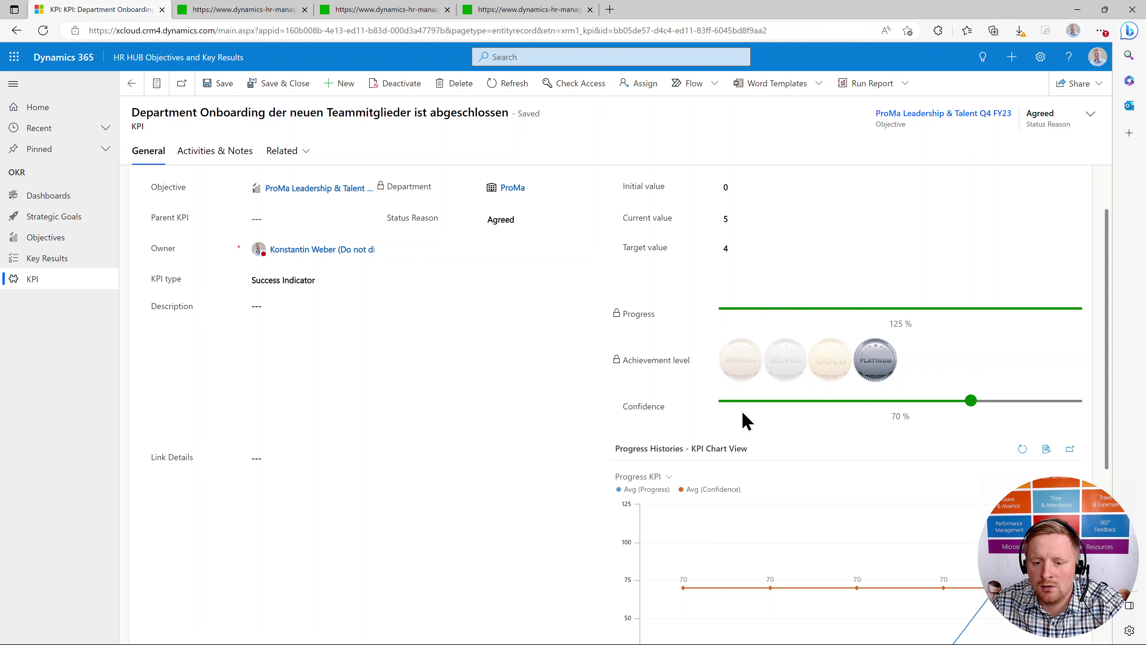
scroll(564, 470, "up", 2)
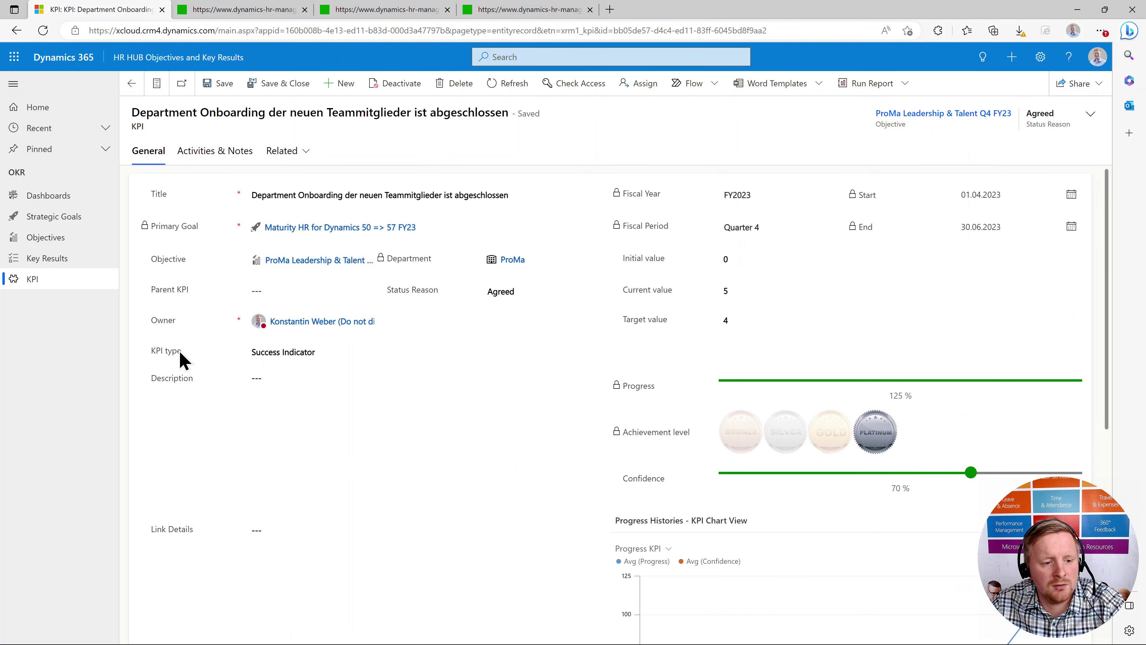
left_click(273, 355)
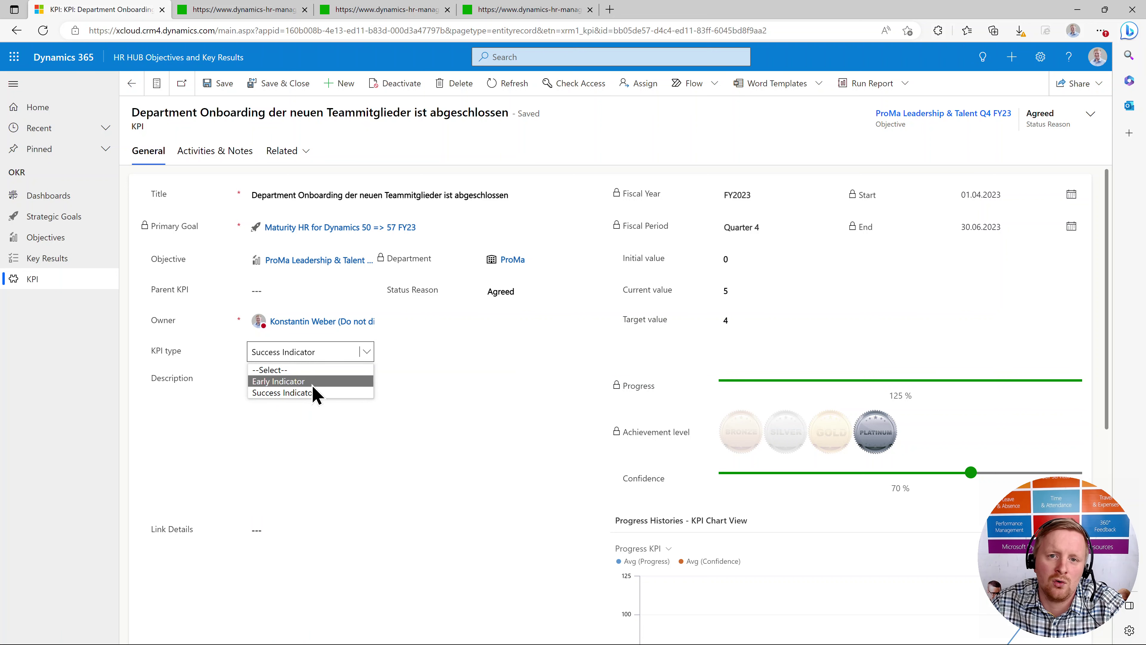
left_click(198, 355)
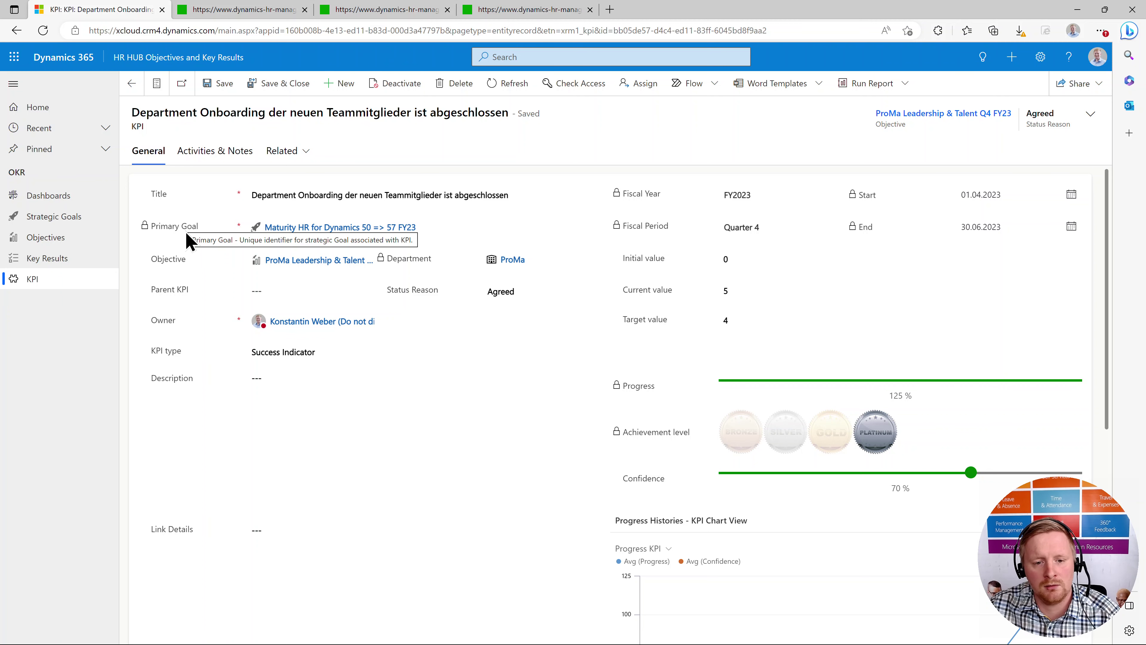
scroll(194, 336, "down", 1)
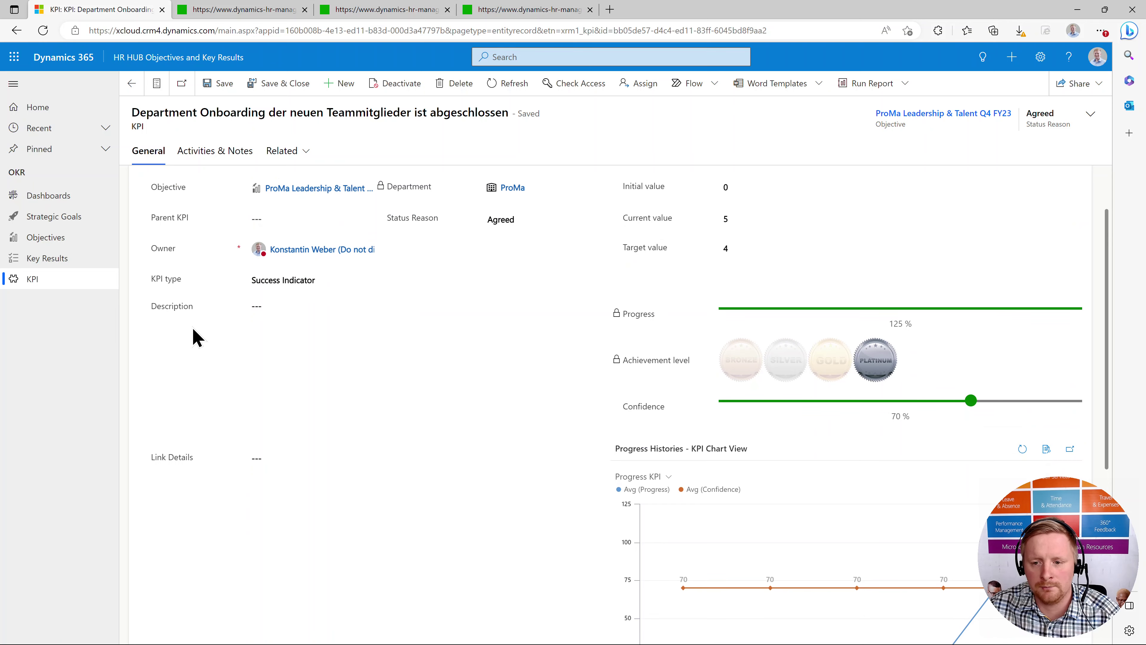